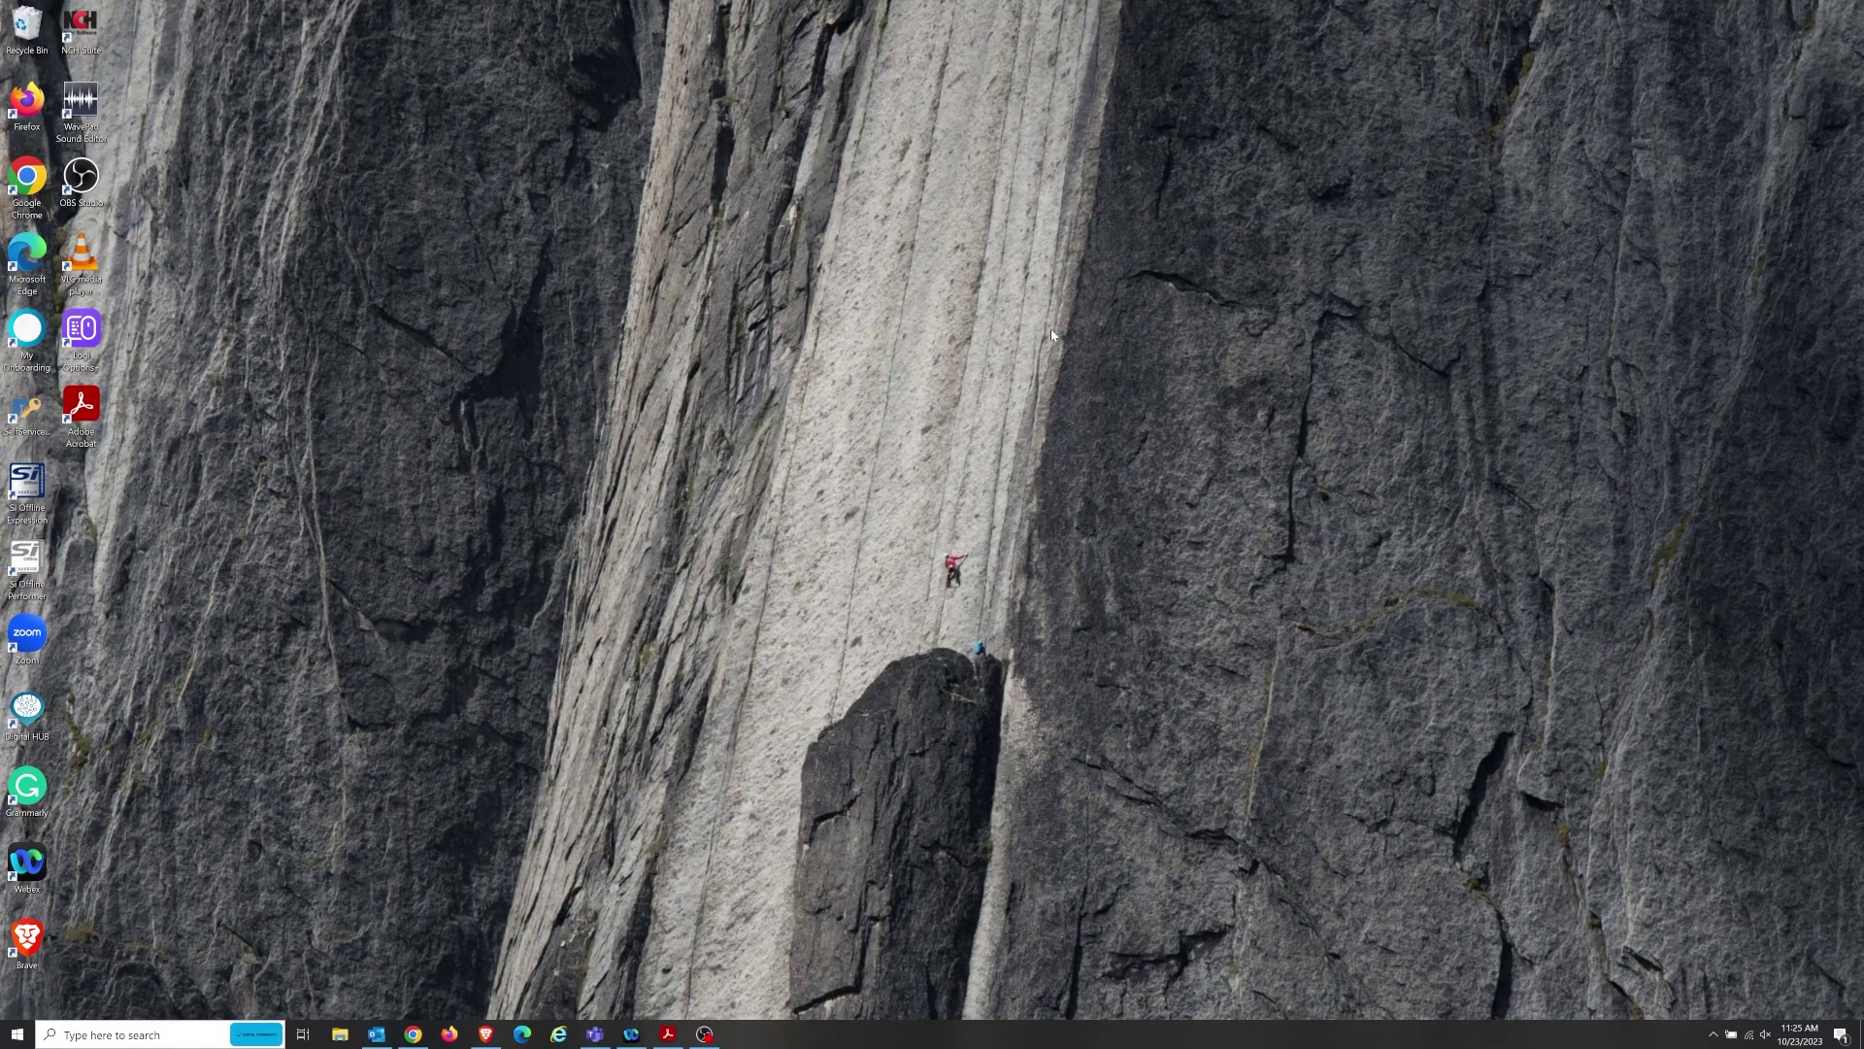
Step: Open the Format dialog for USB Drive (D:) from This PC
click(340, 1035)
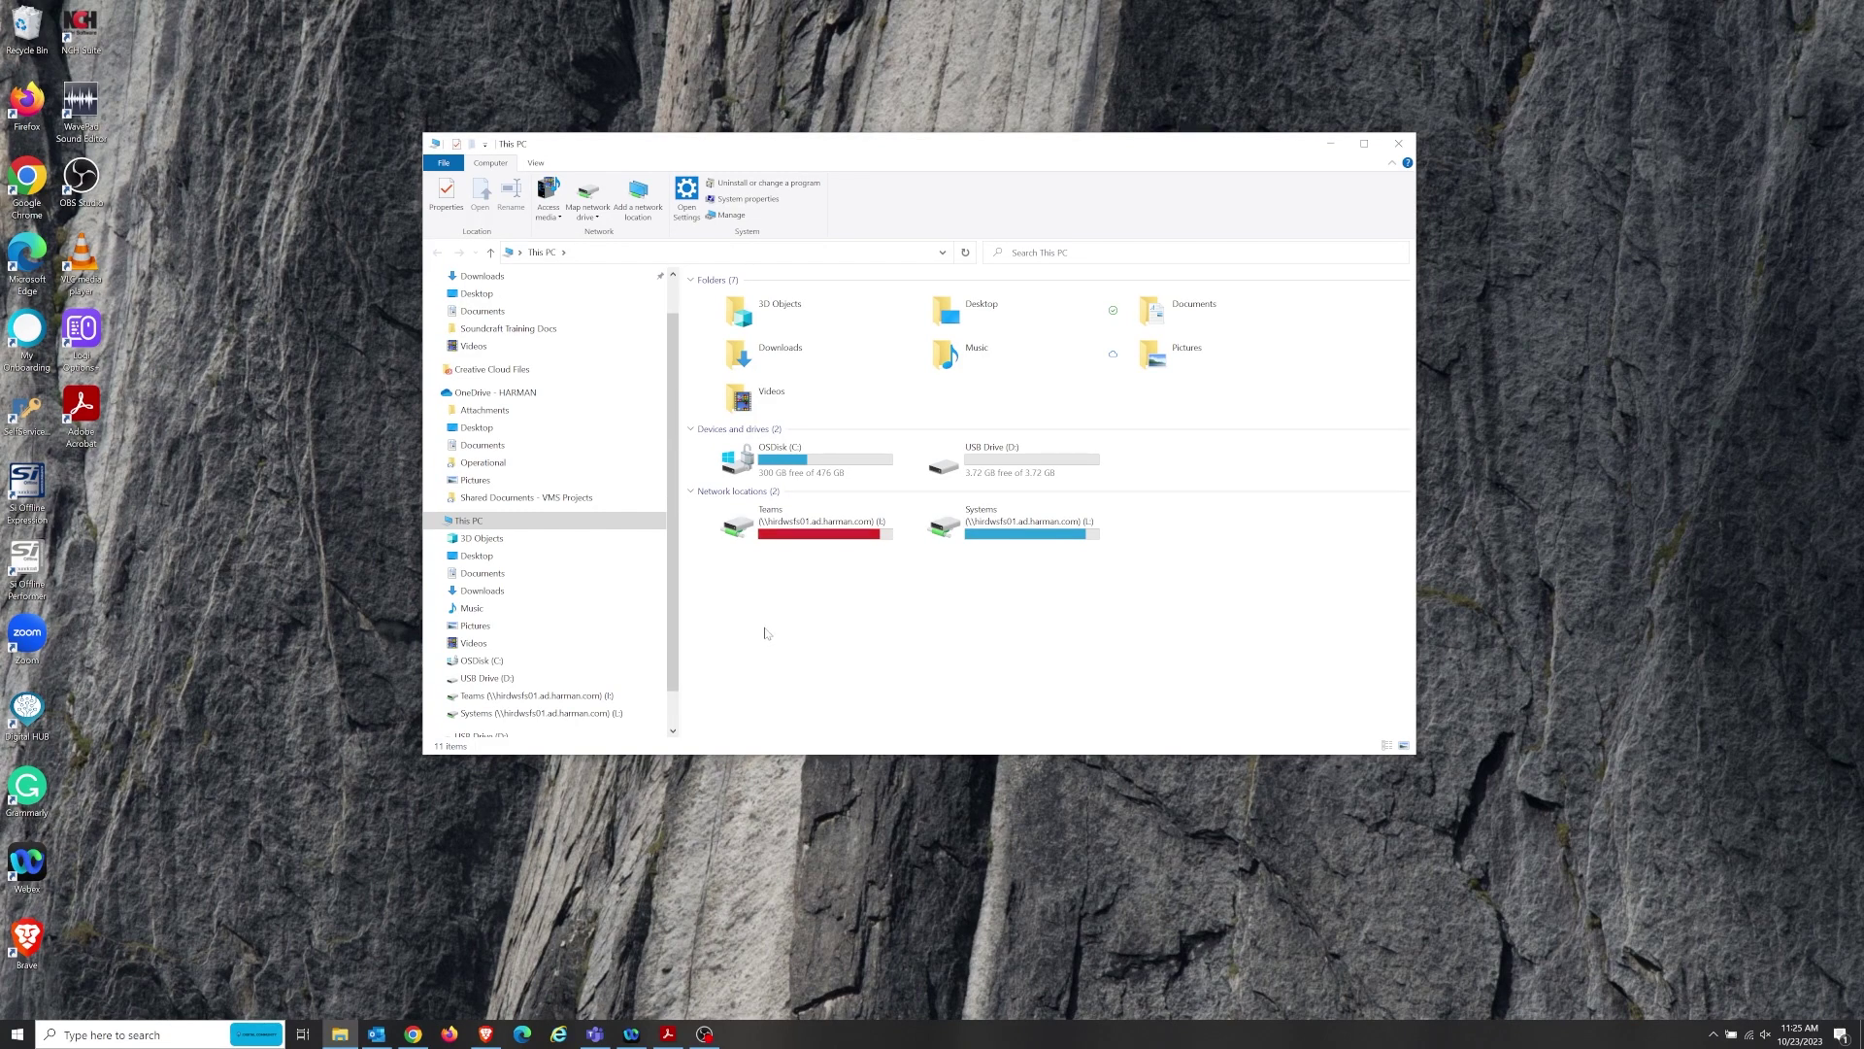
right_click(525, 684)
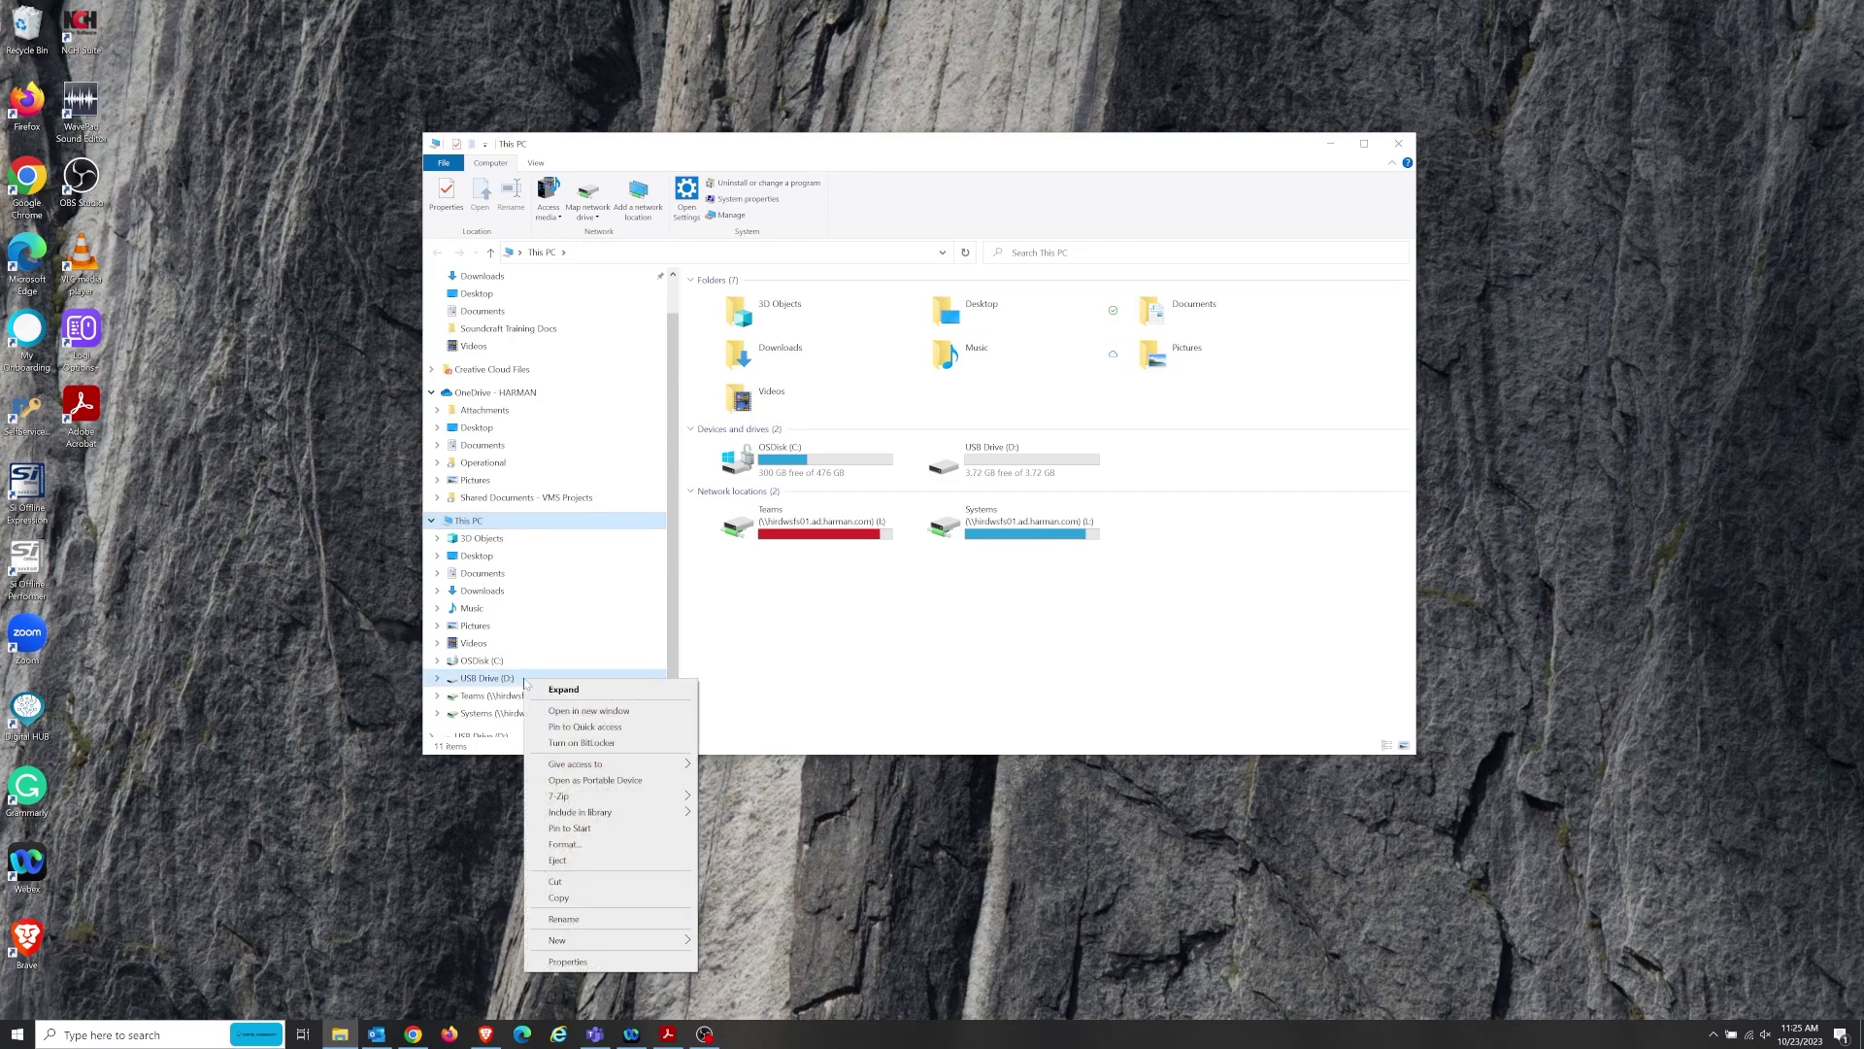
click(620, 849)
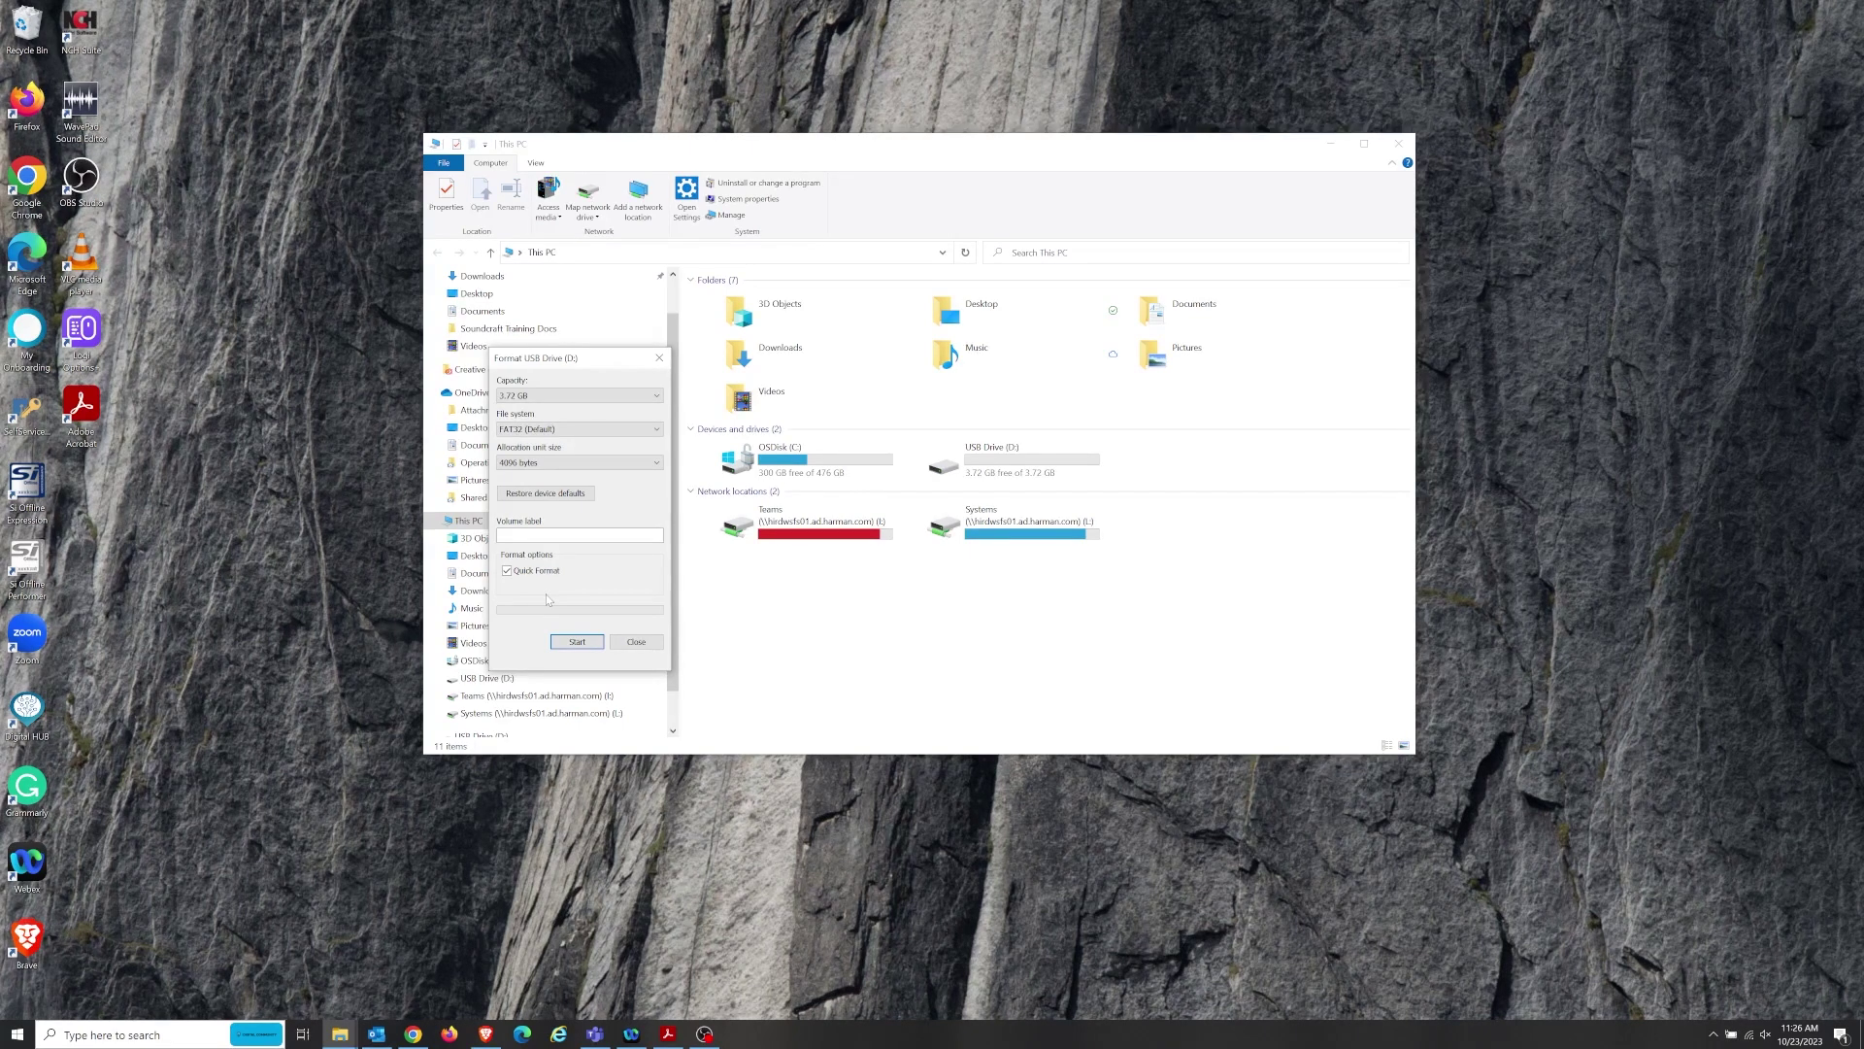
Step: Quick-format the drive as FAT32, confirm the erase, then close all Explorer windows
click(587, 429)
click(588, 431)
click(574, 645)
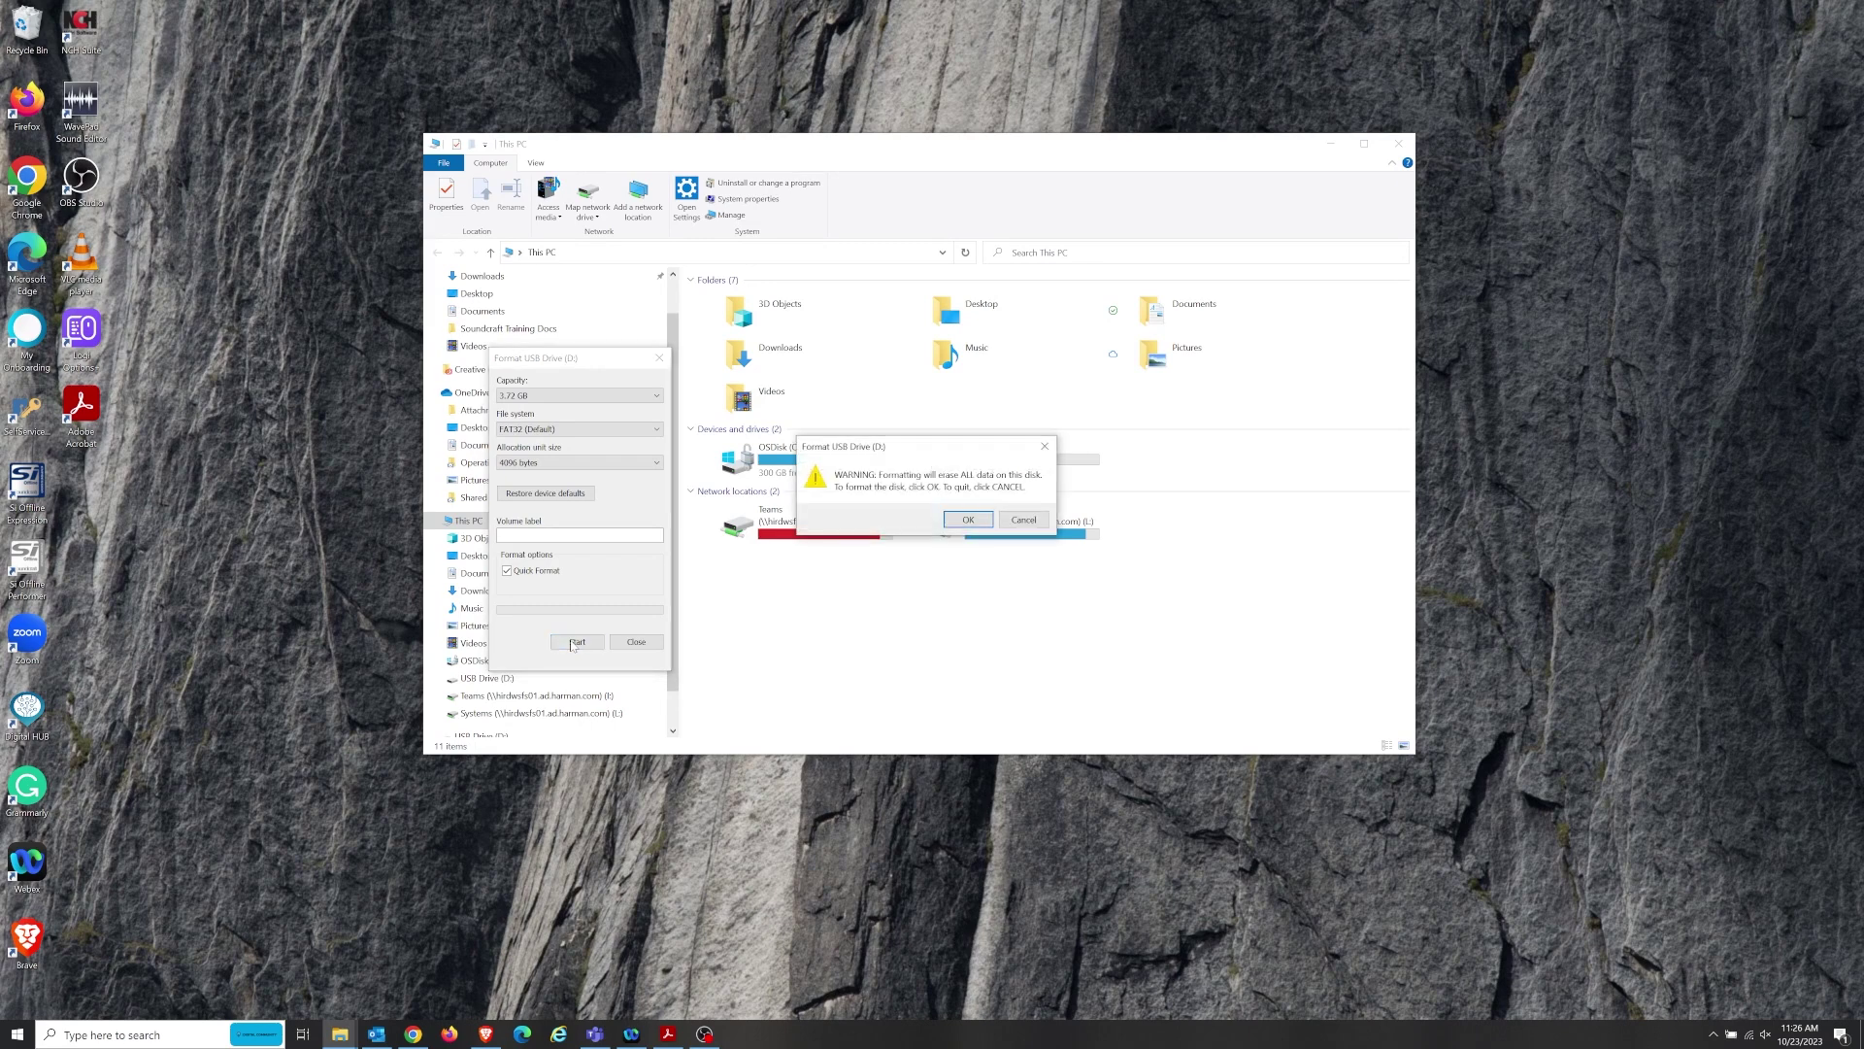
click(970, 520)
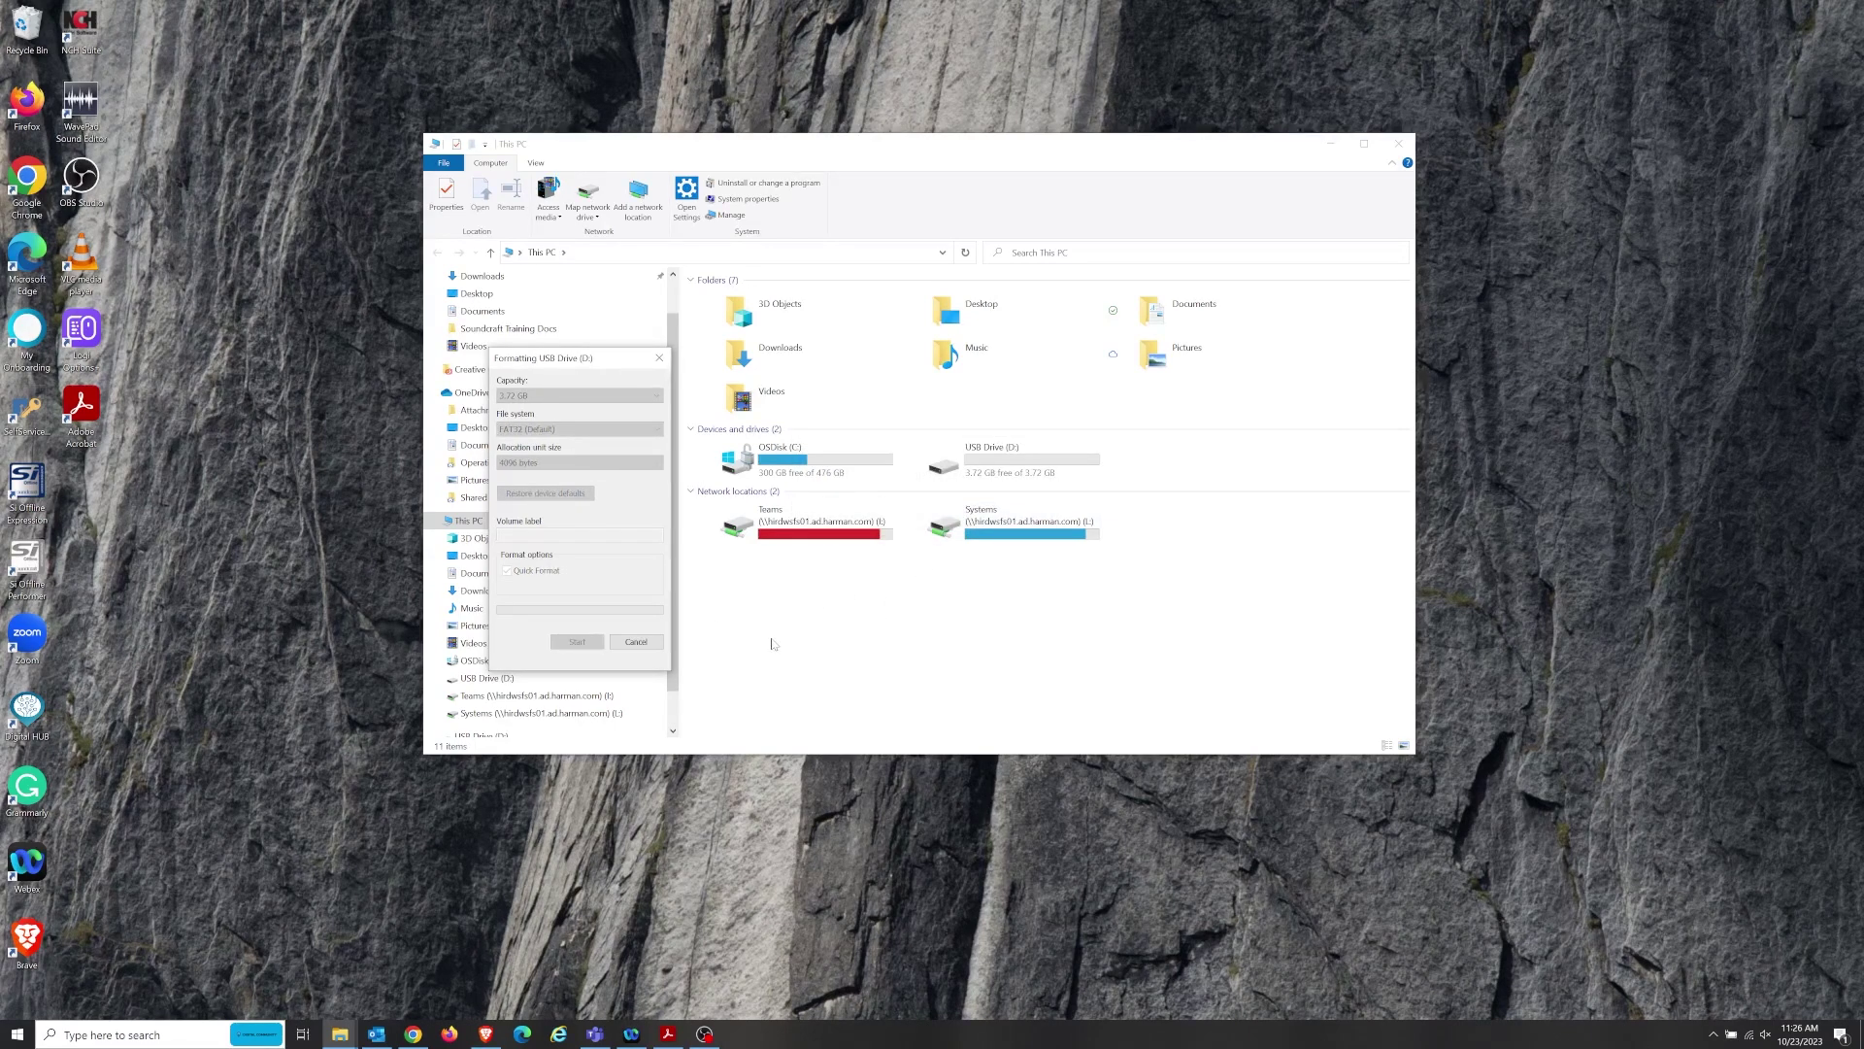
click(1027, 515)
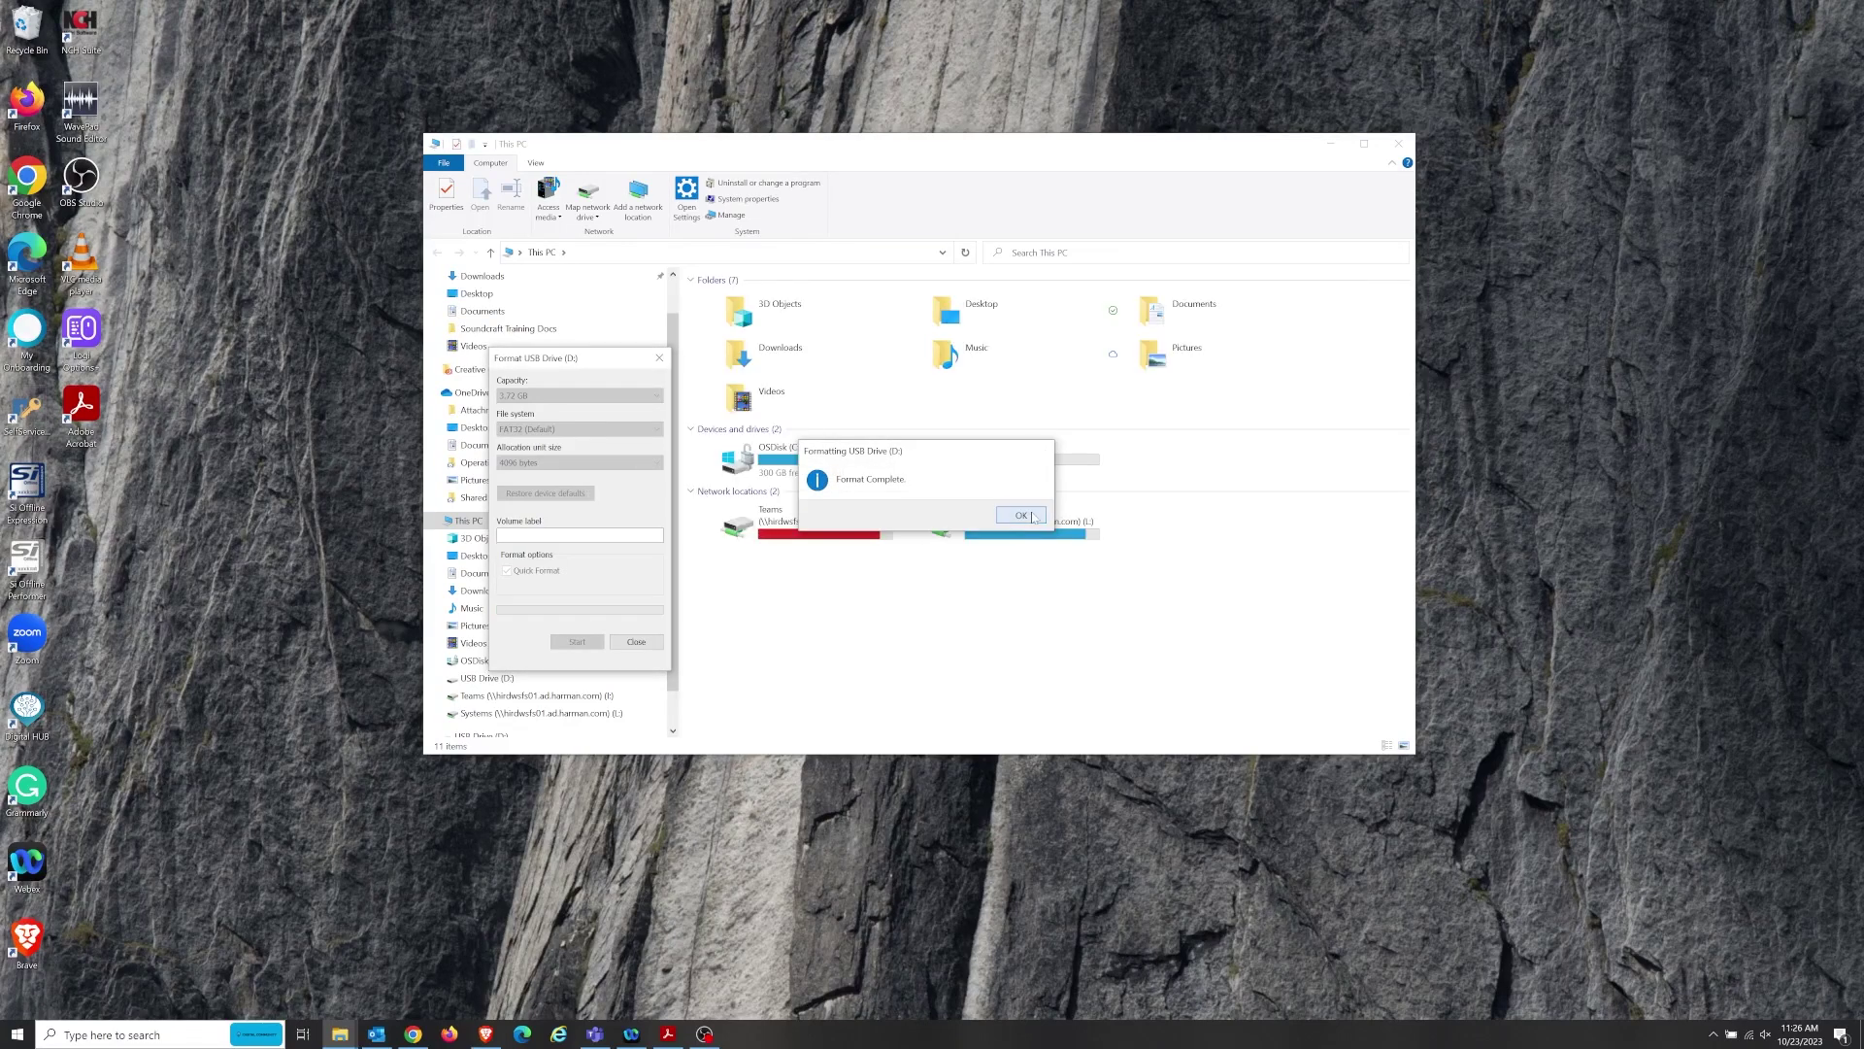
click(660, 357)
click(1398, 143)
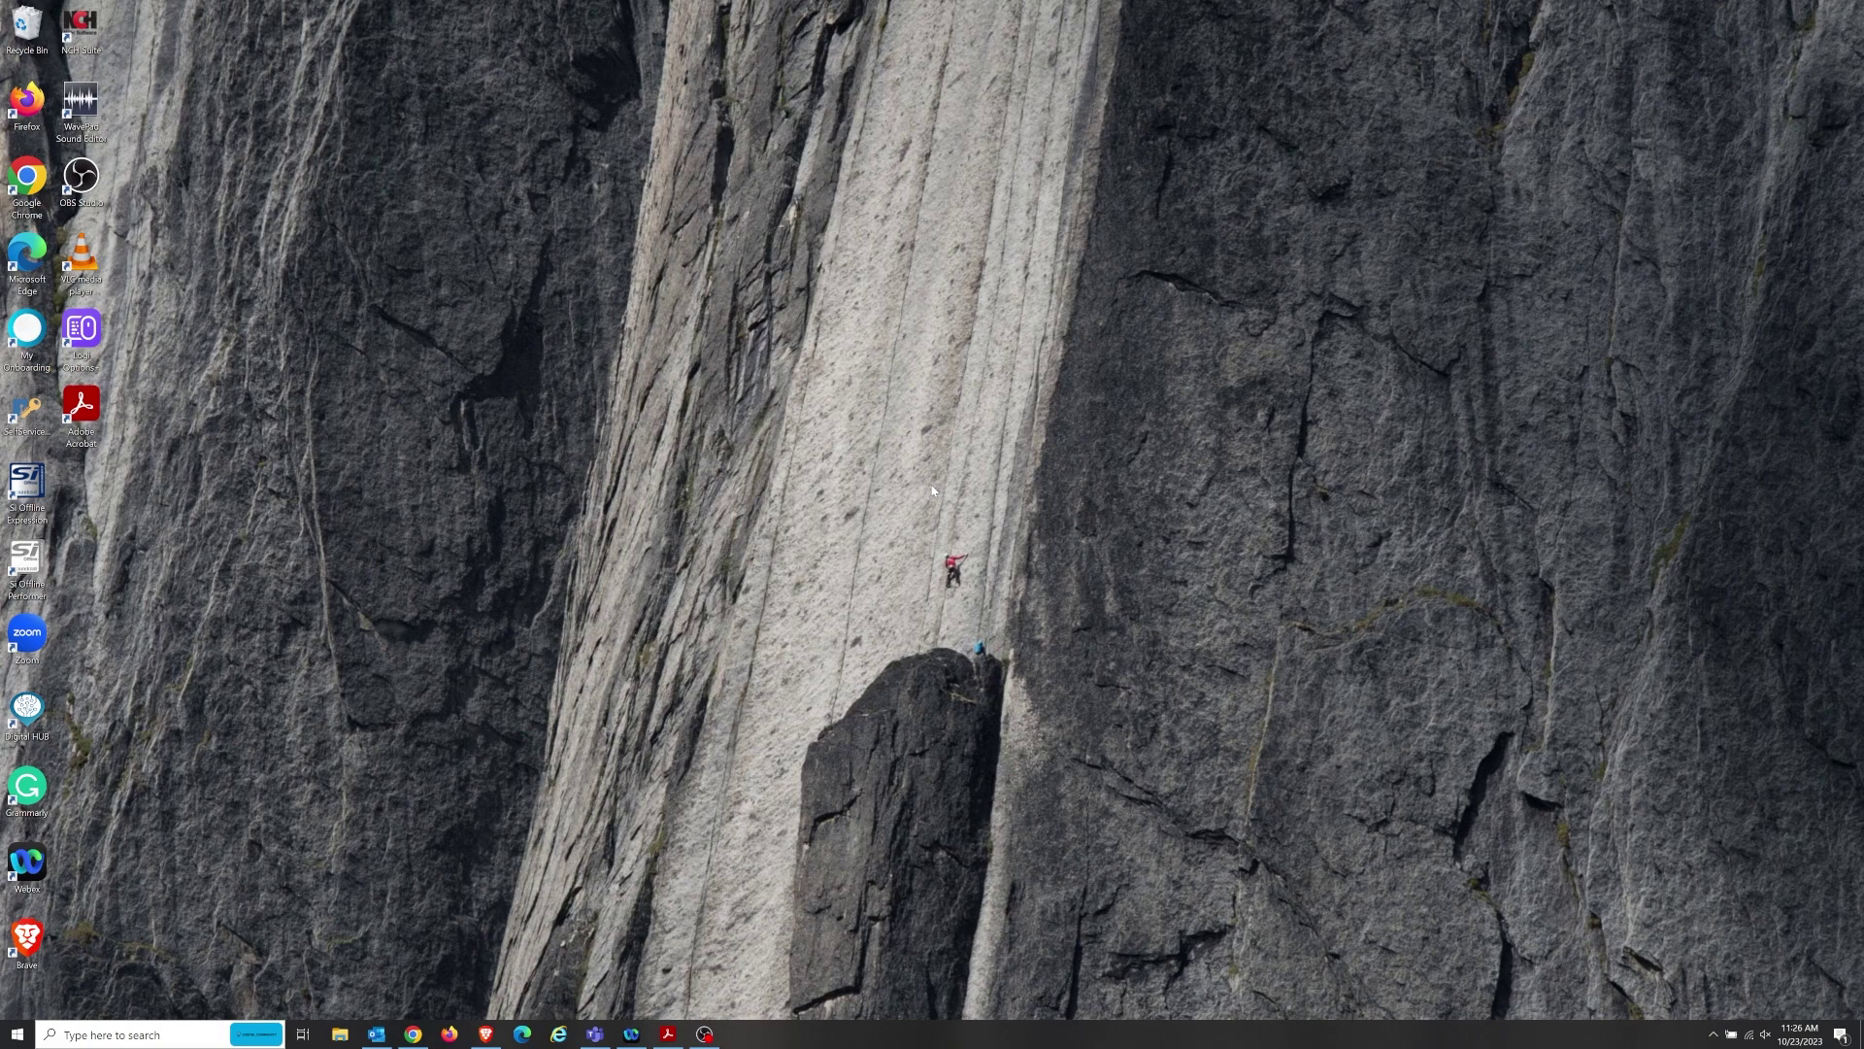
Step: Launch Notepad through Windows search to get a blank Untitled document
click(100, 1035)
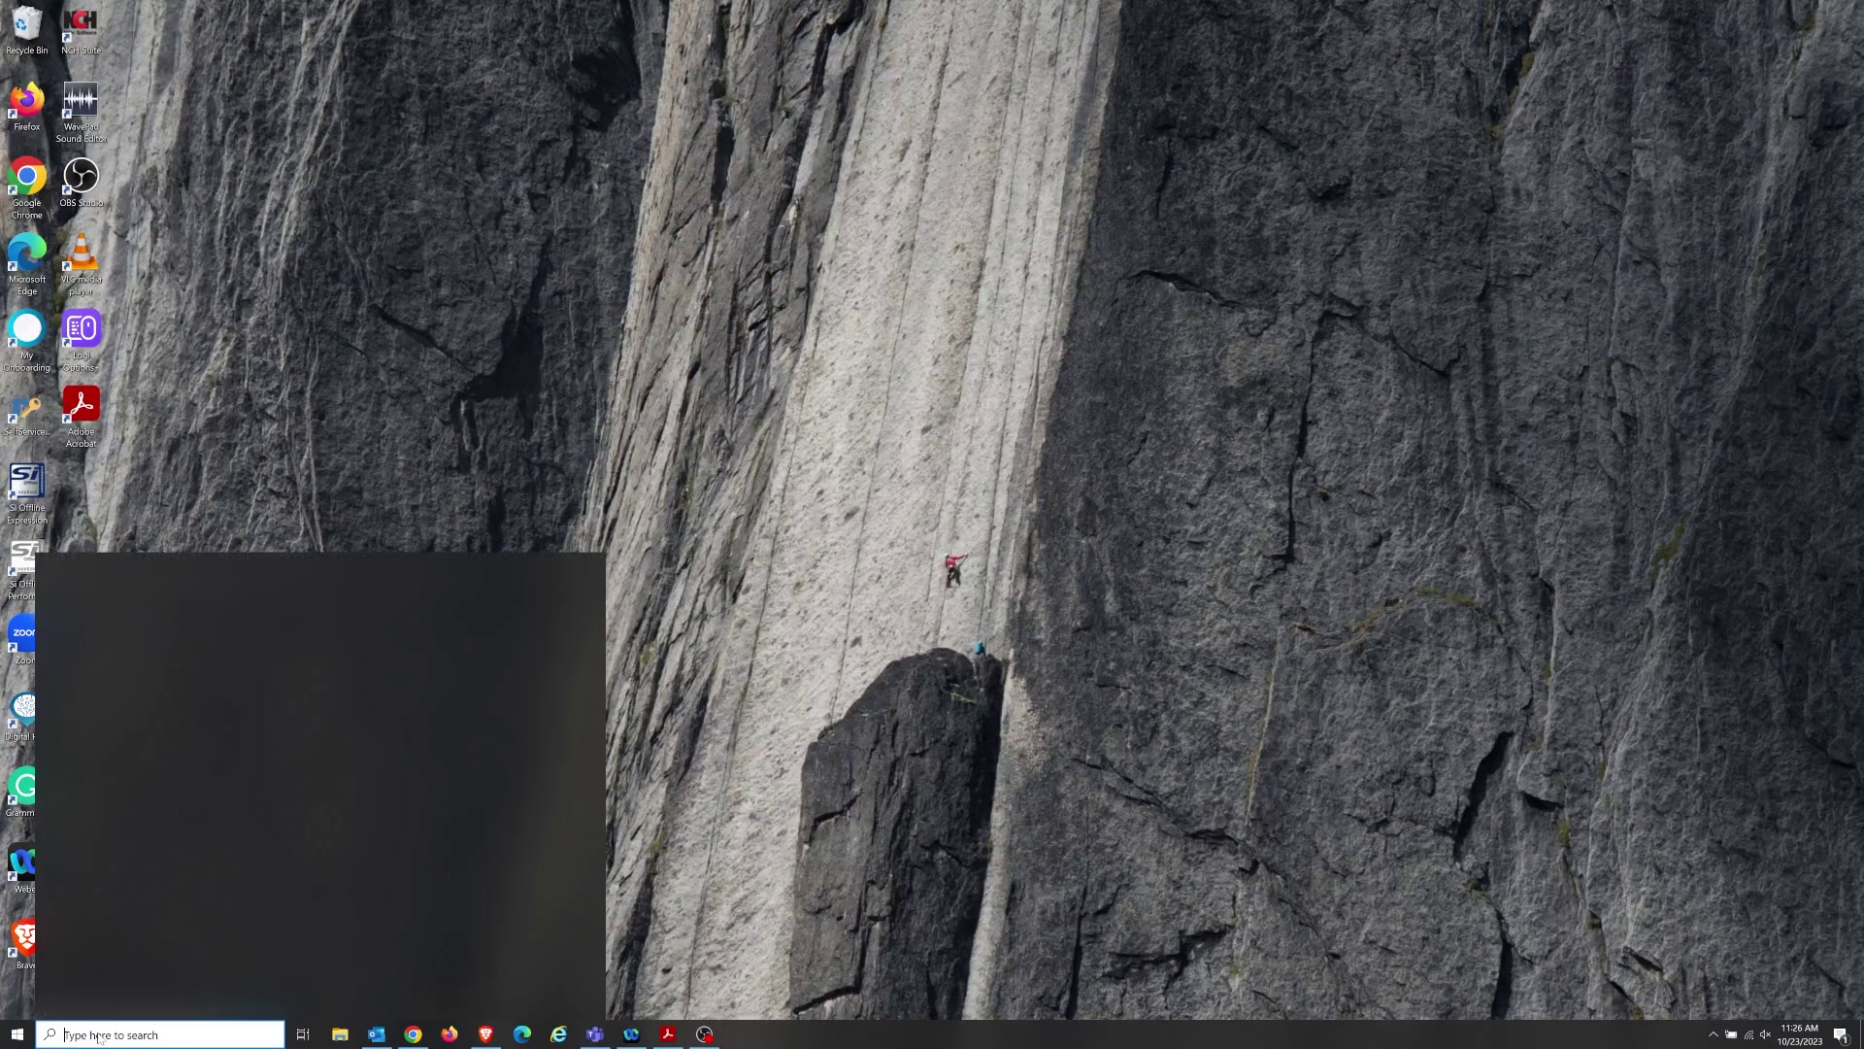
text(notepad)
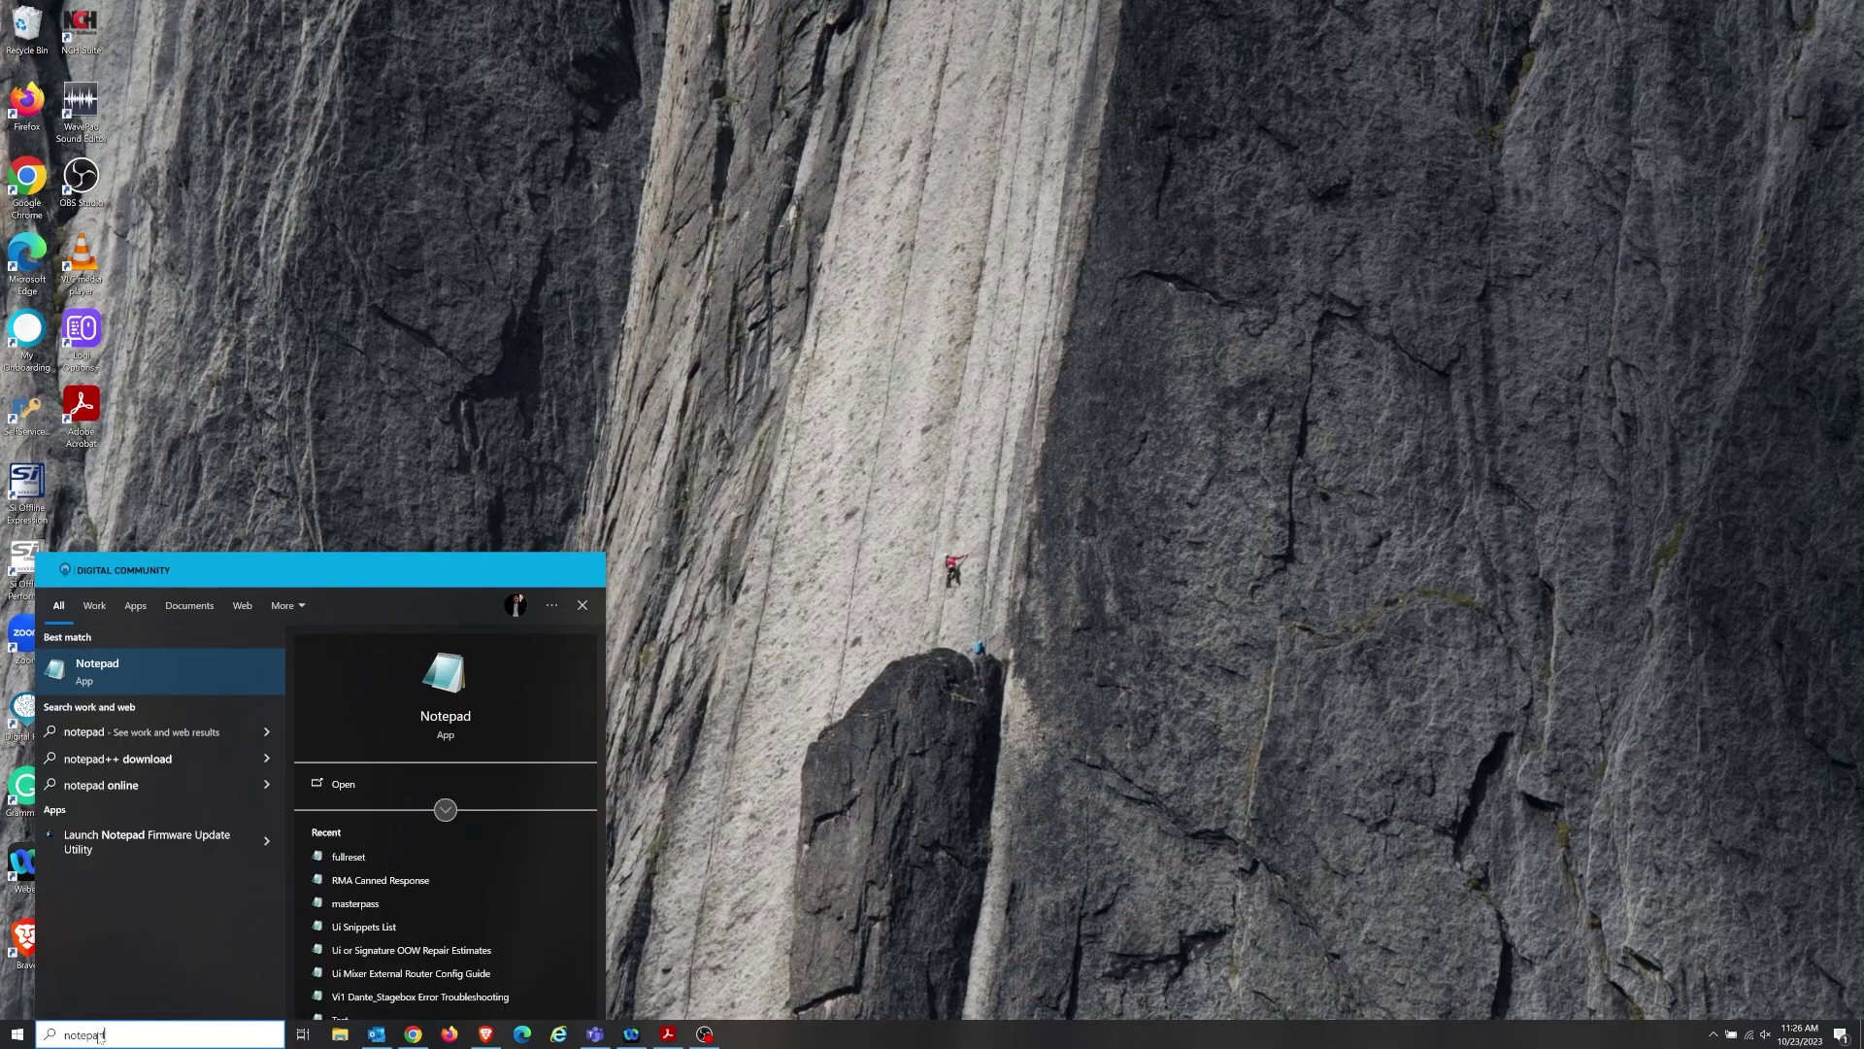
key(Return)
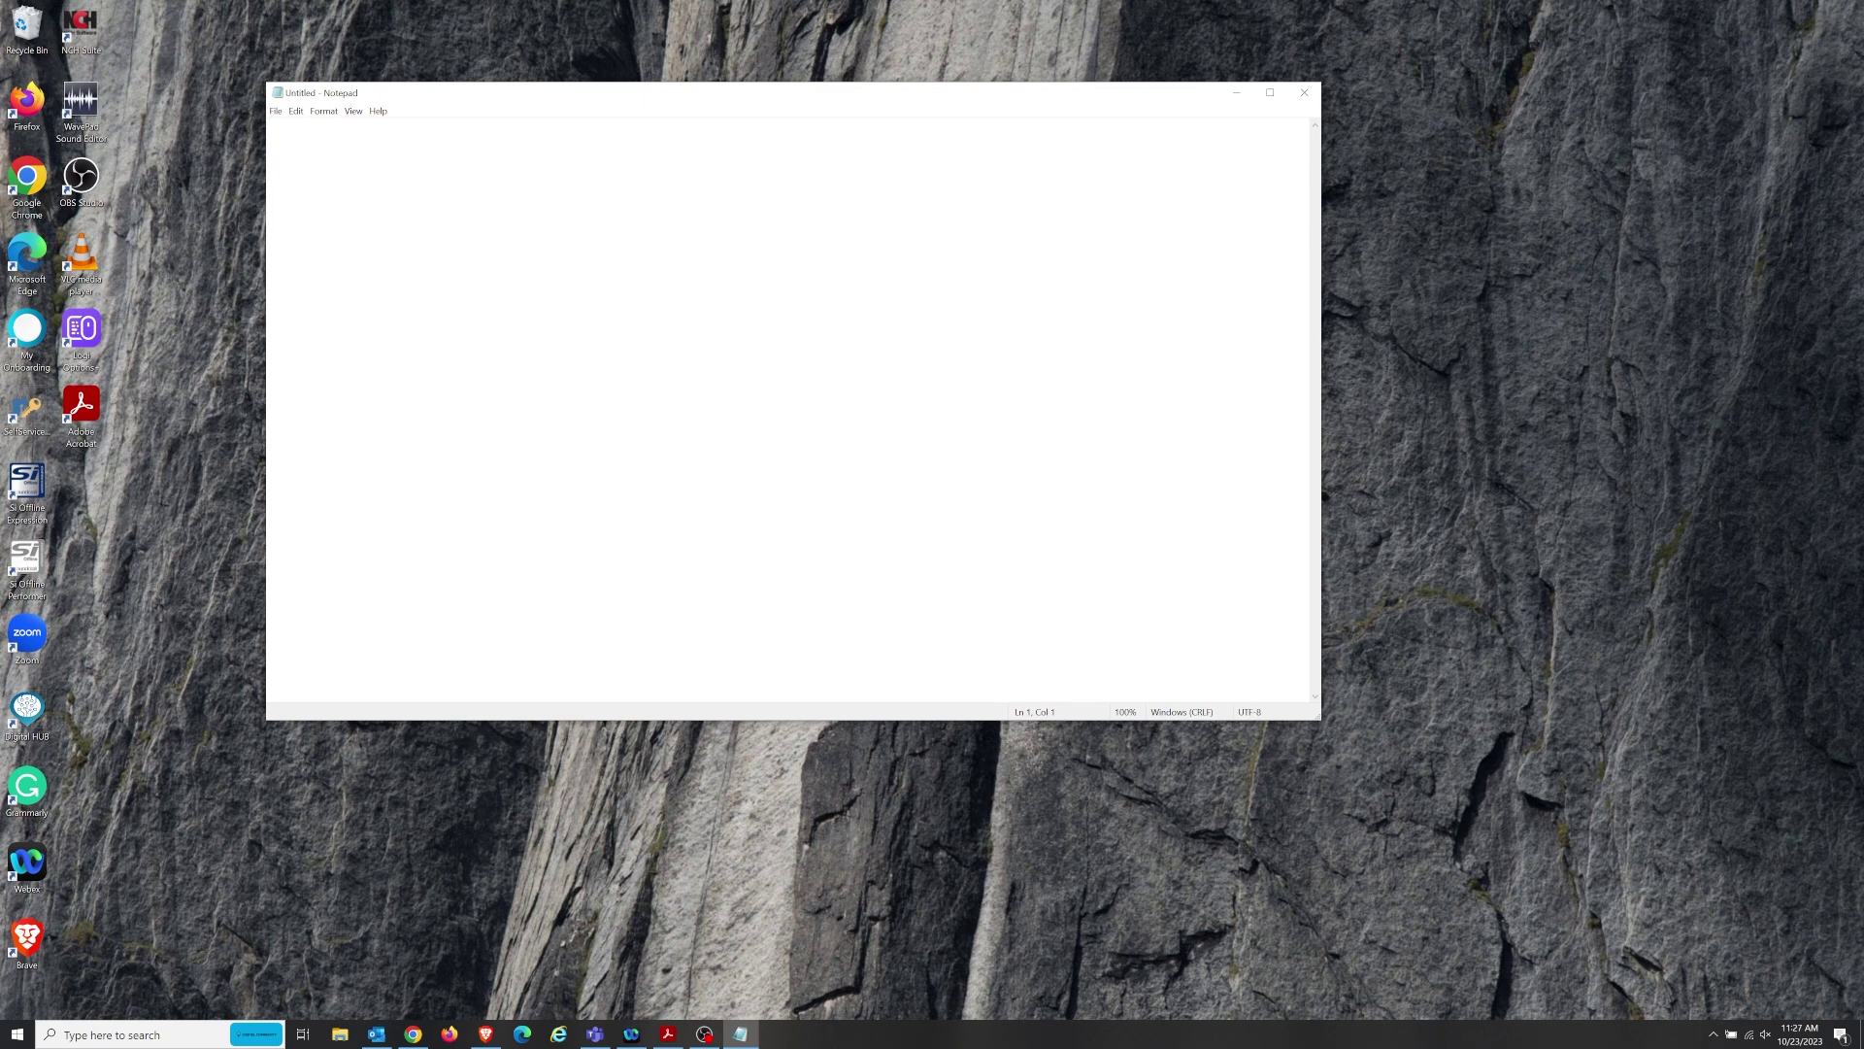
Step: Save the blank document as 'fullreset' with type Text Documents (*.txt)
click(275, 111)
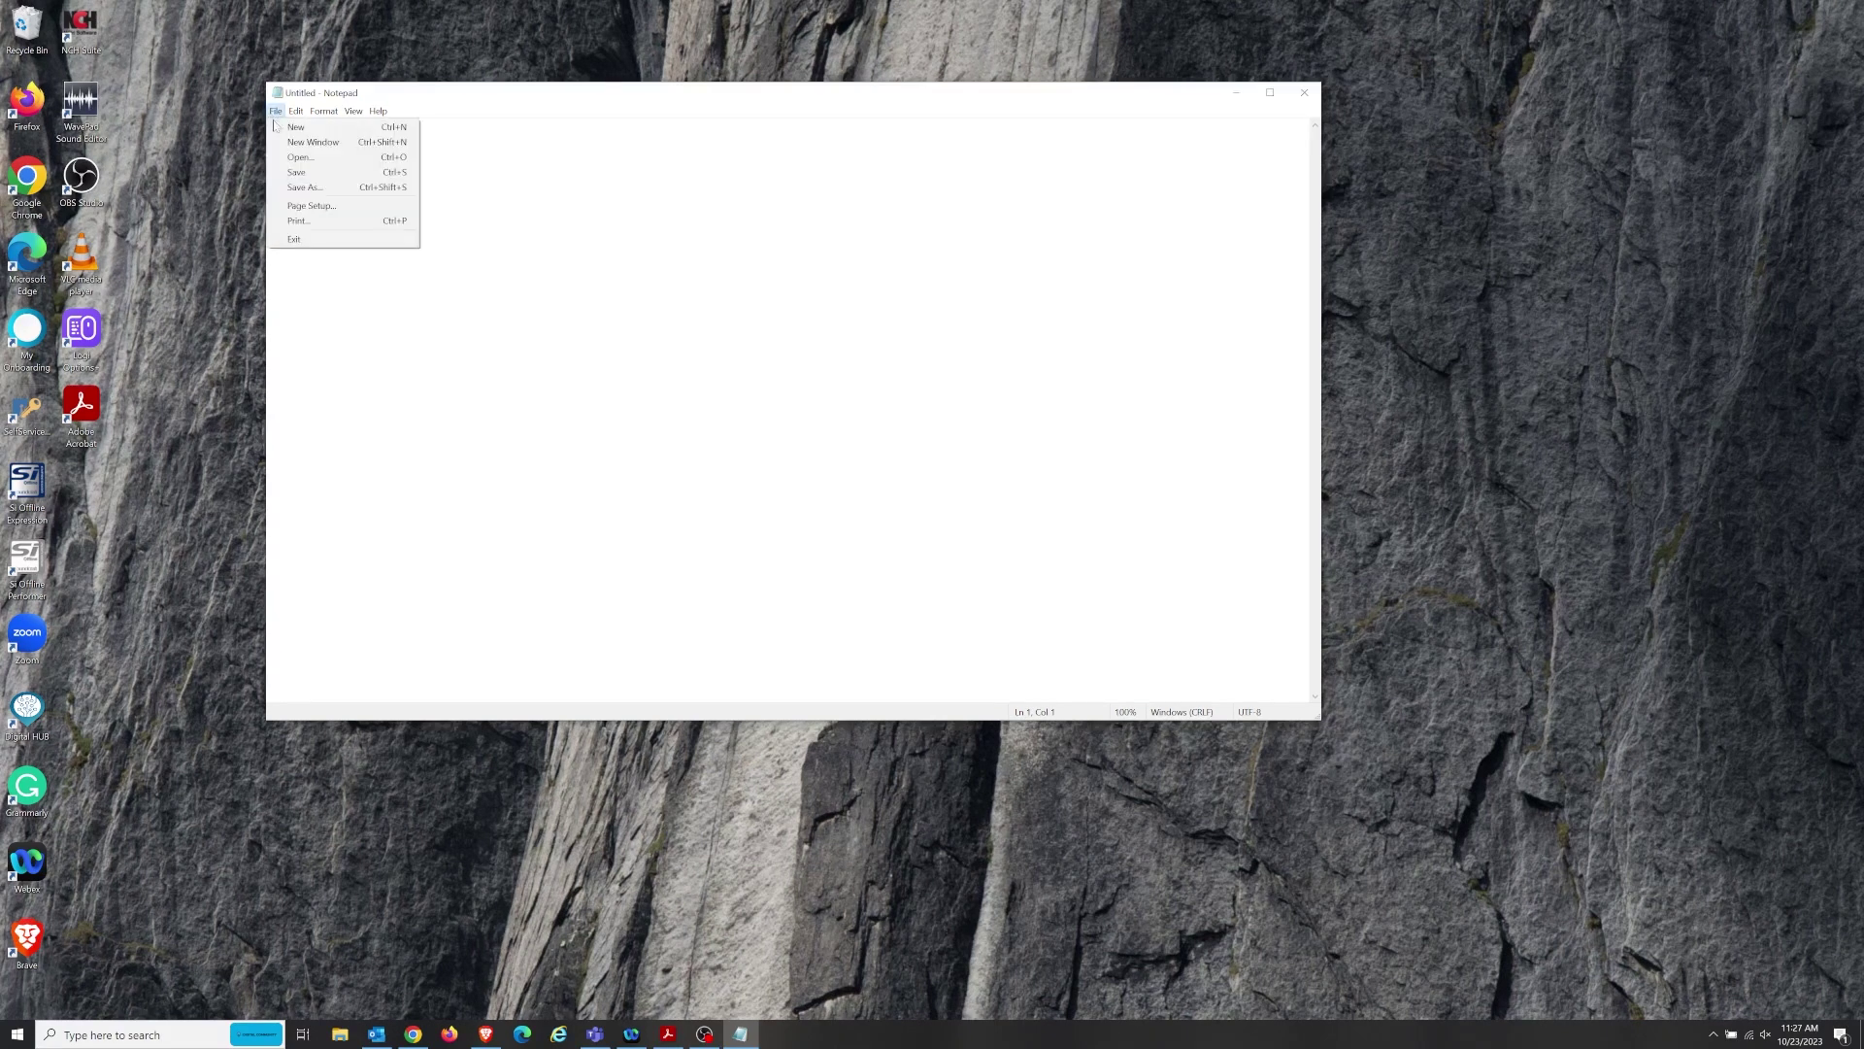
click(291, 187)
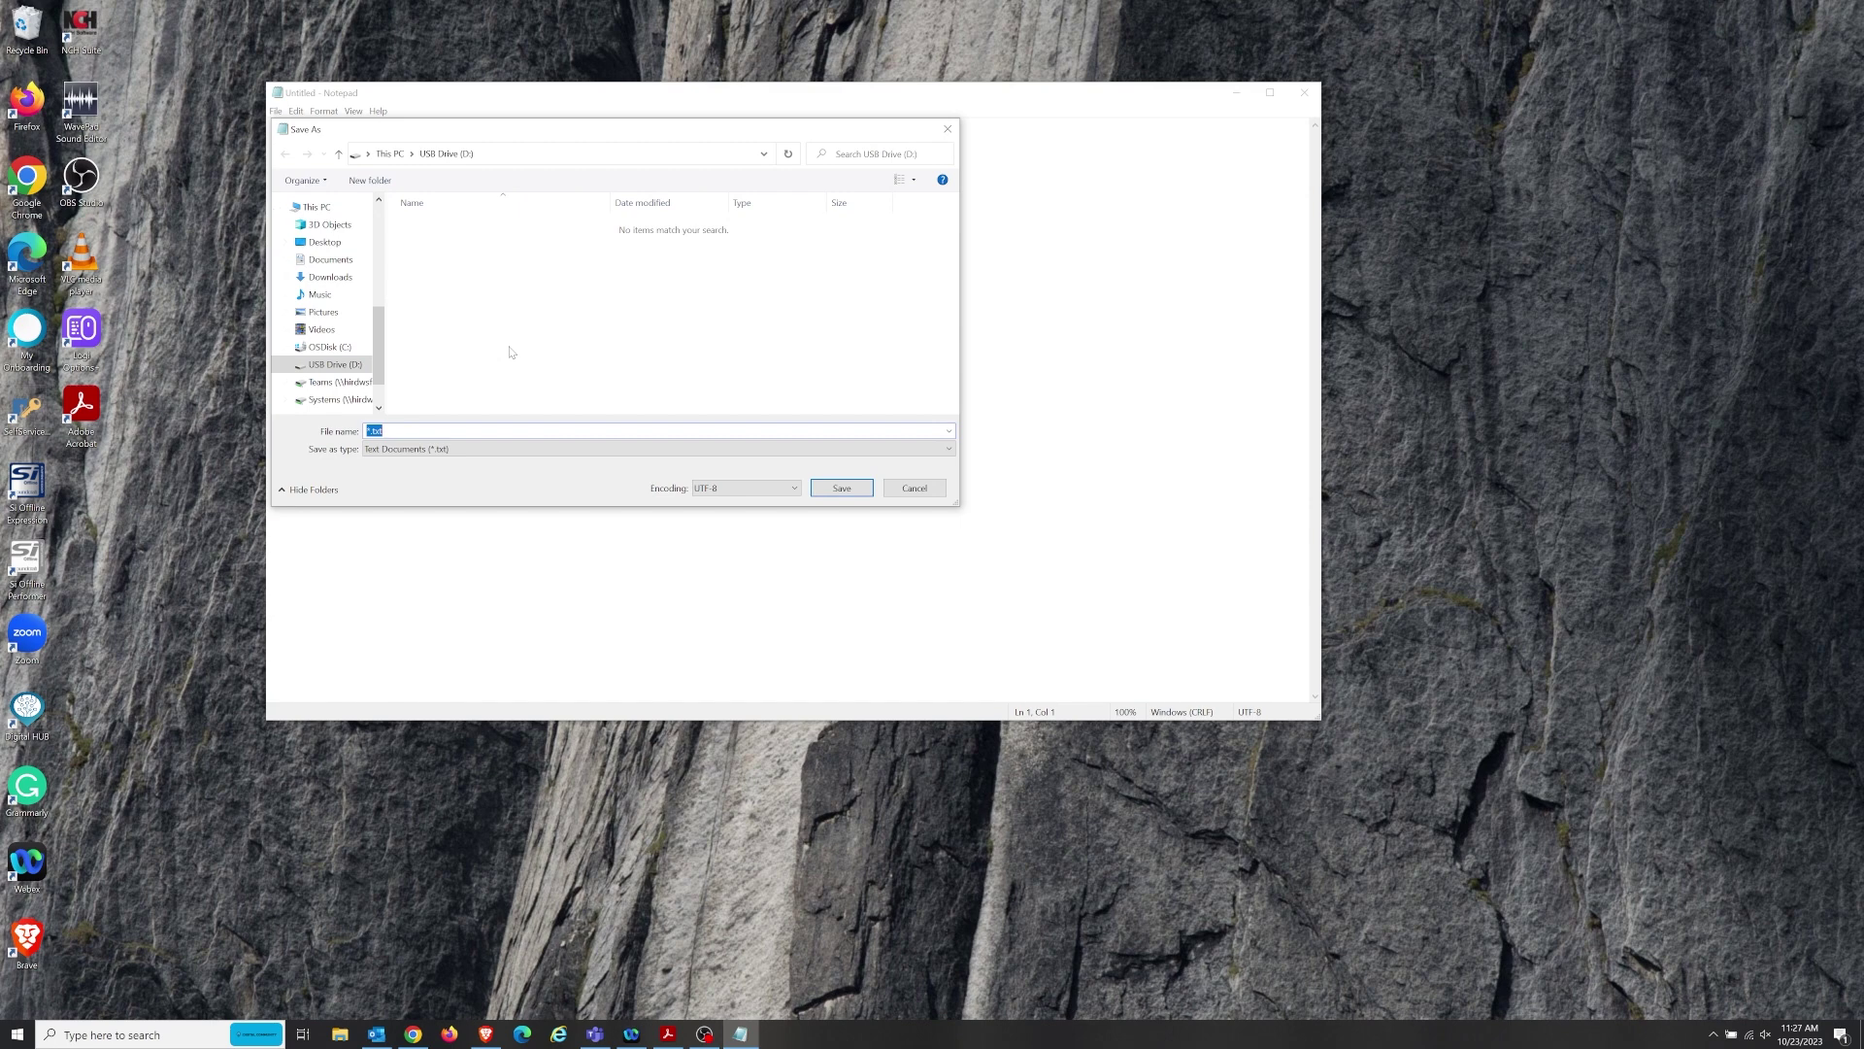
text(fullreset)
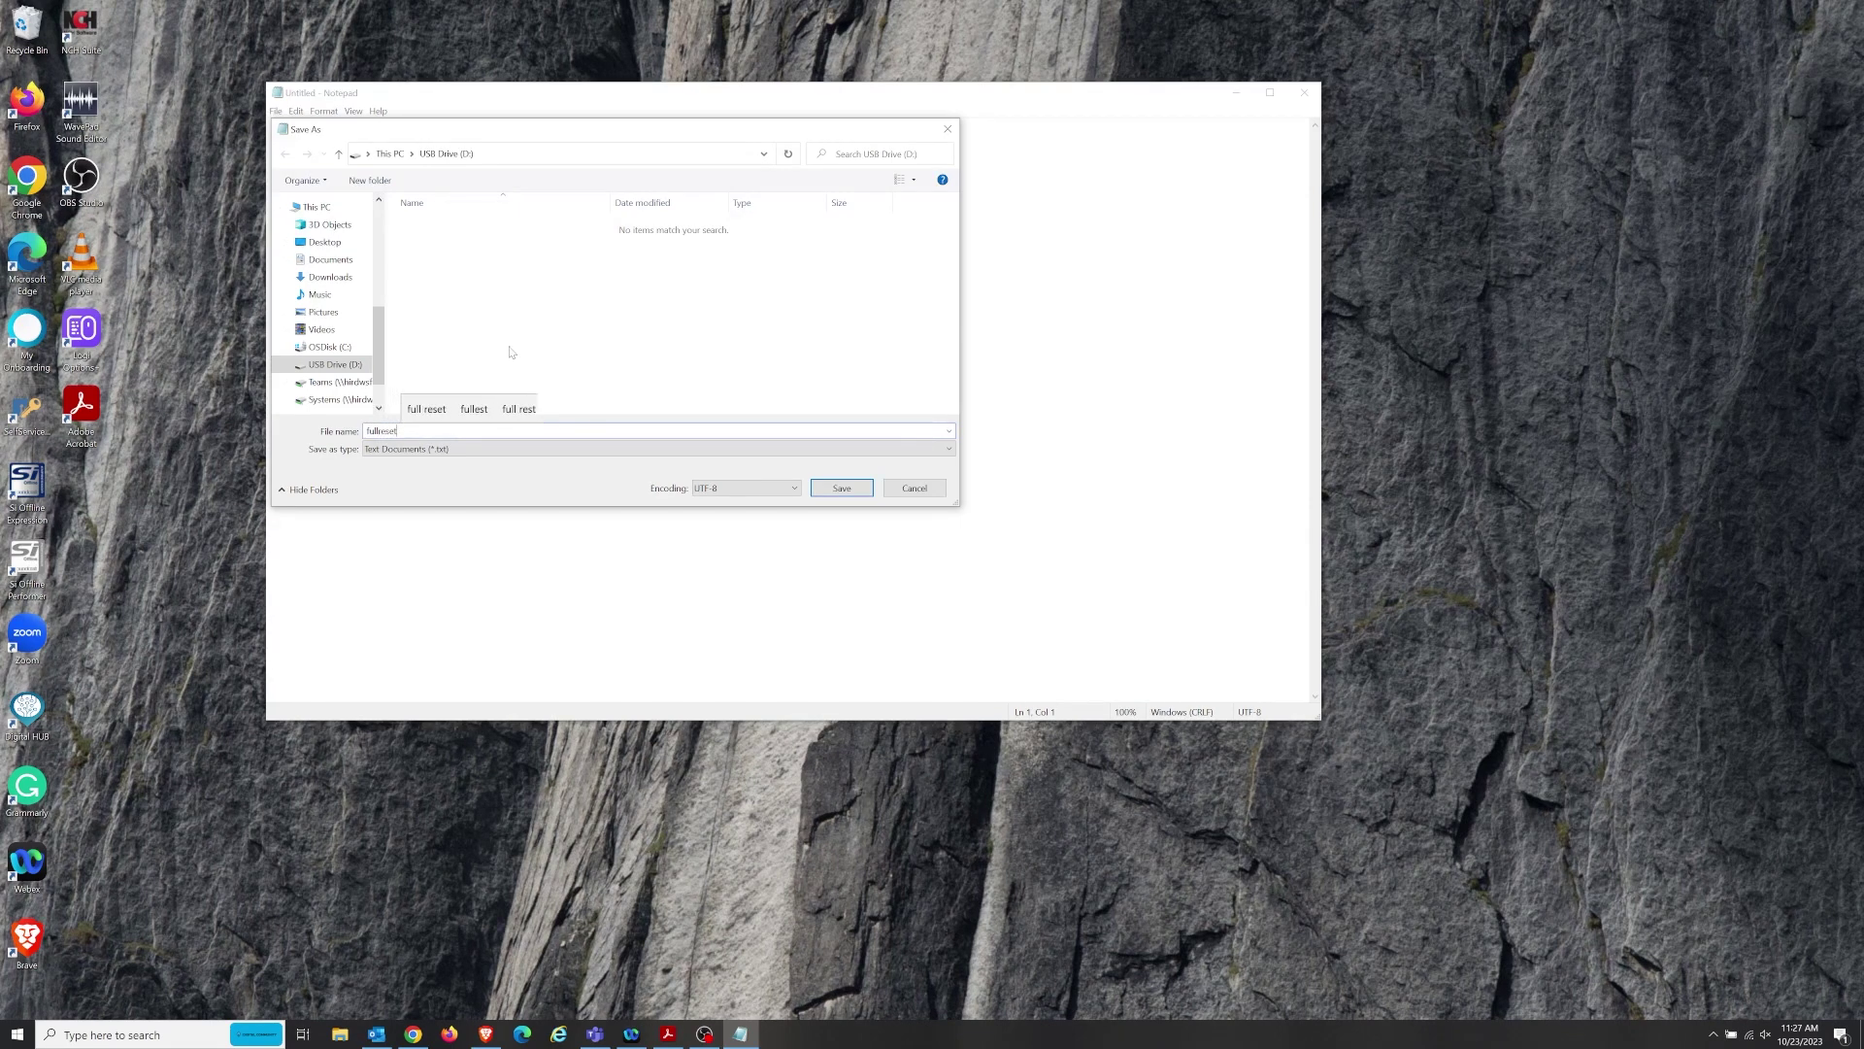
click(480, 449)
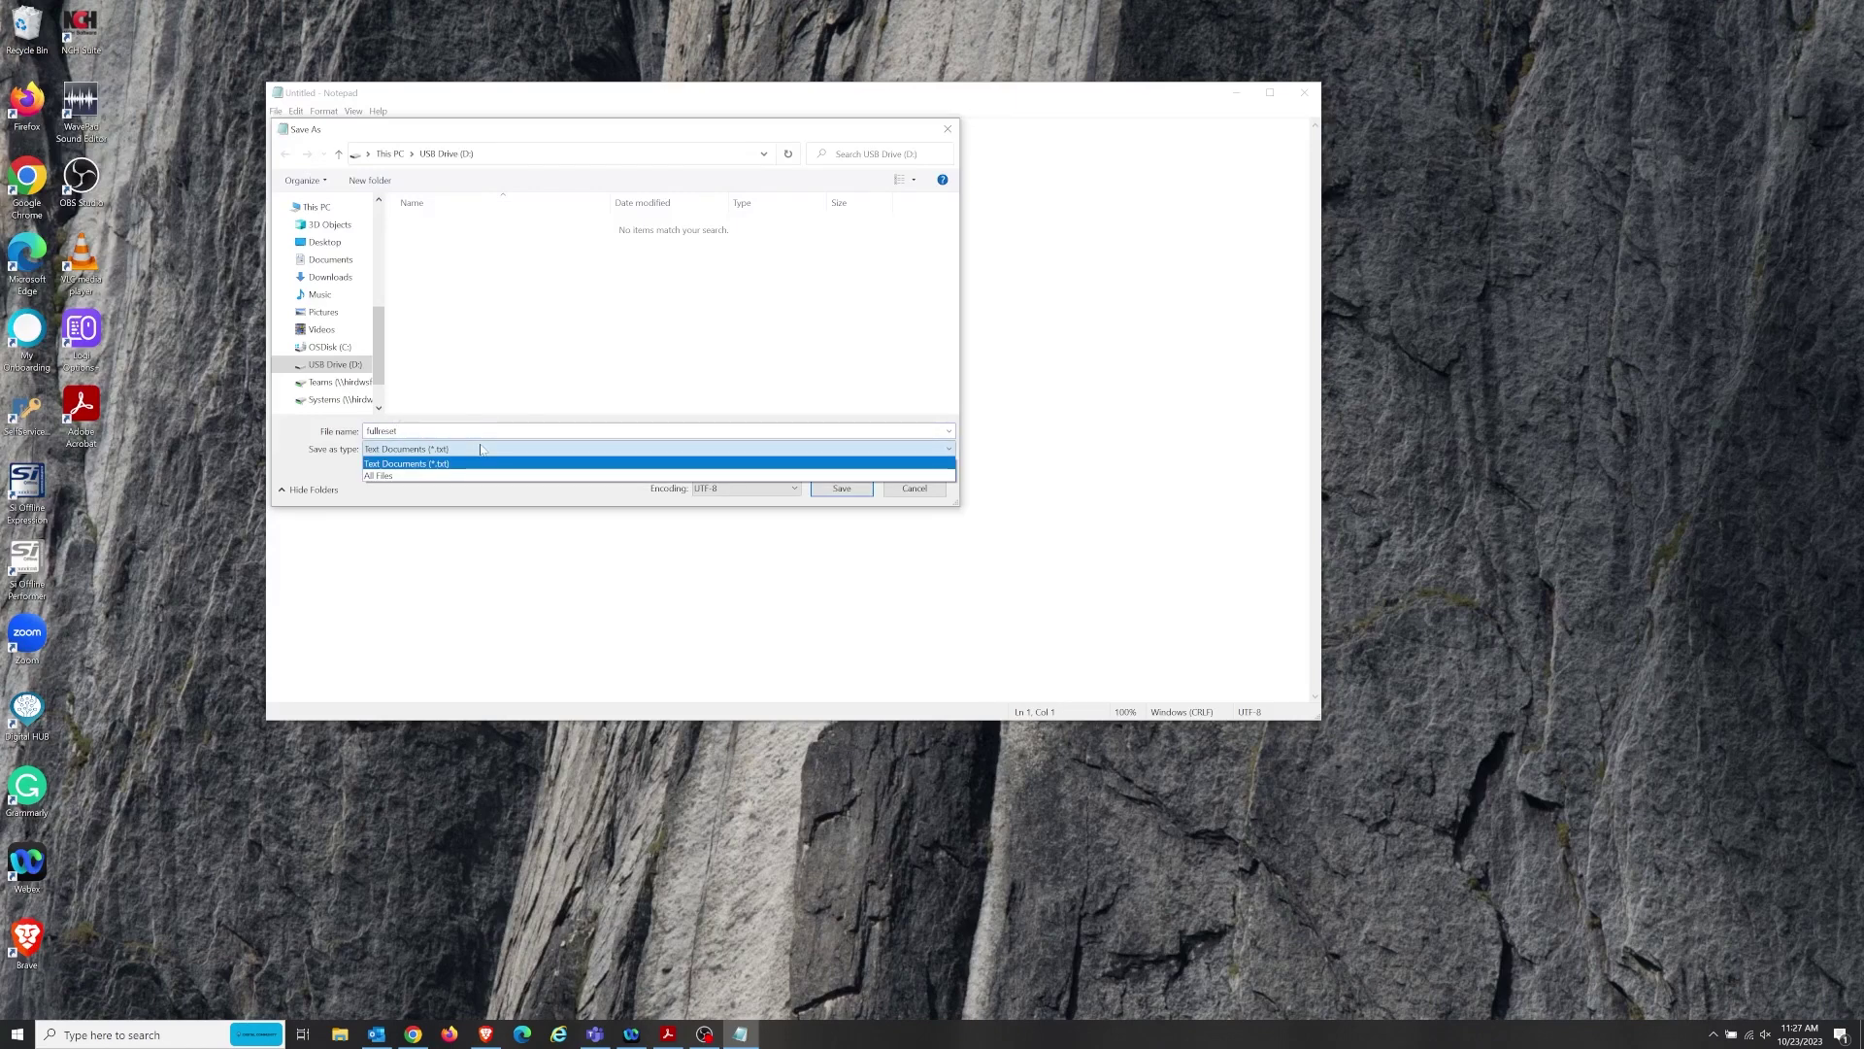
click(480, 449)
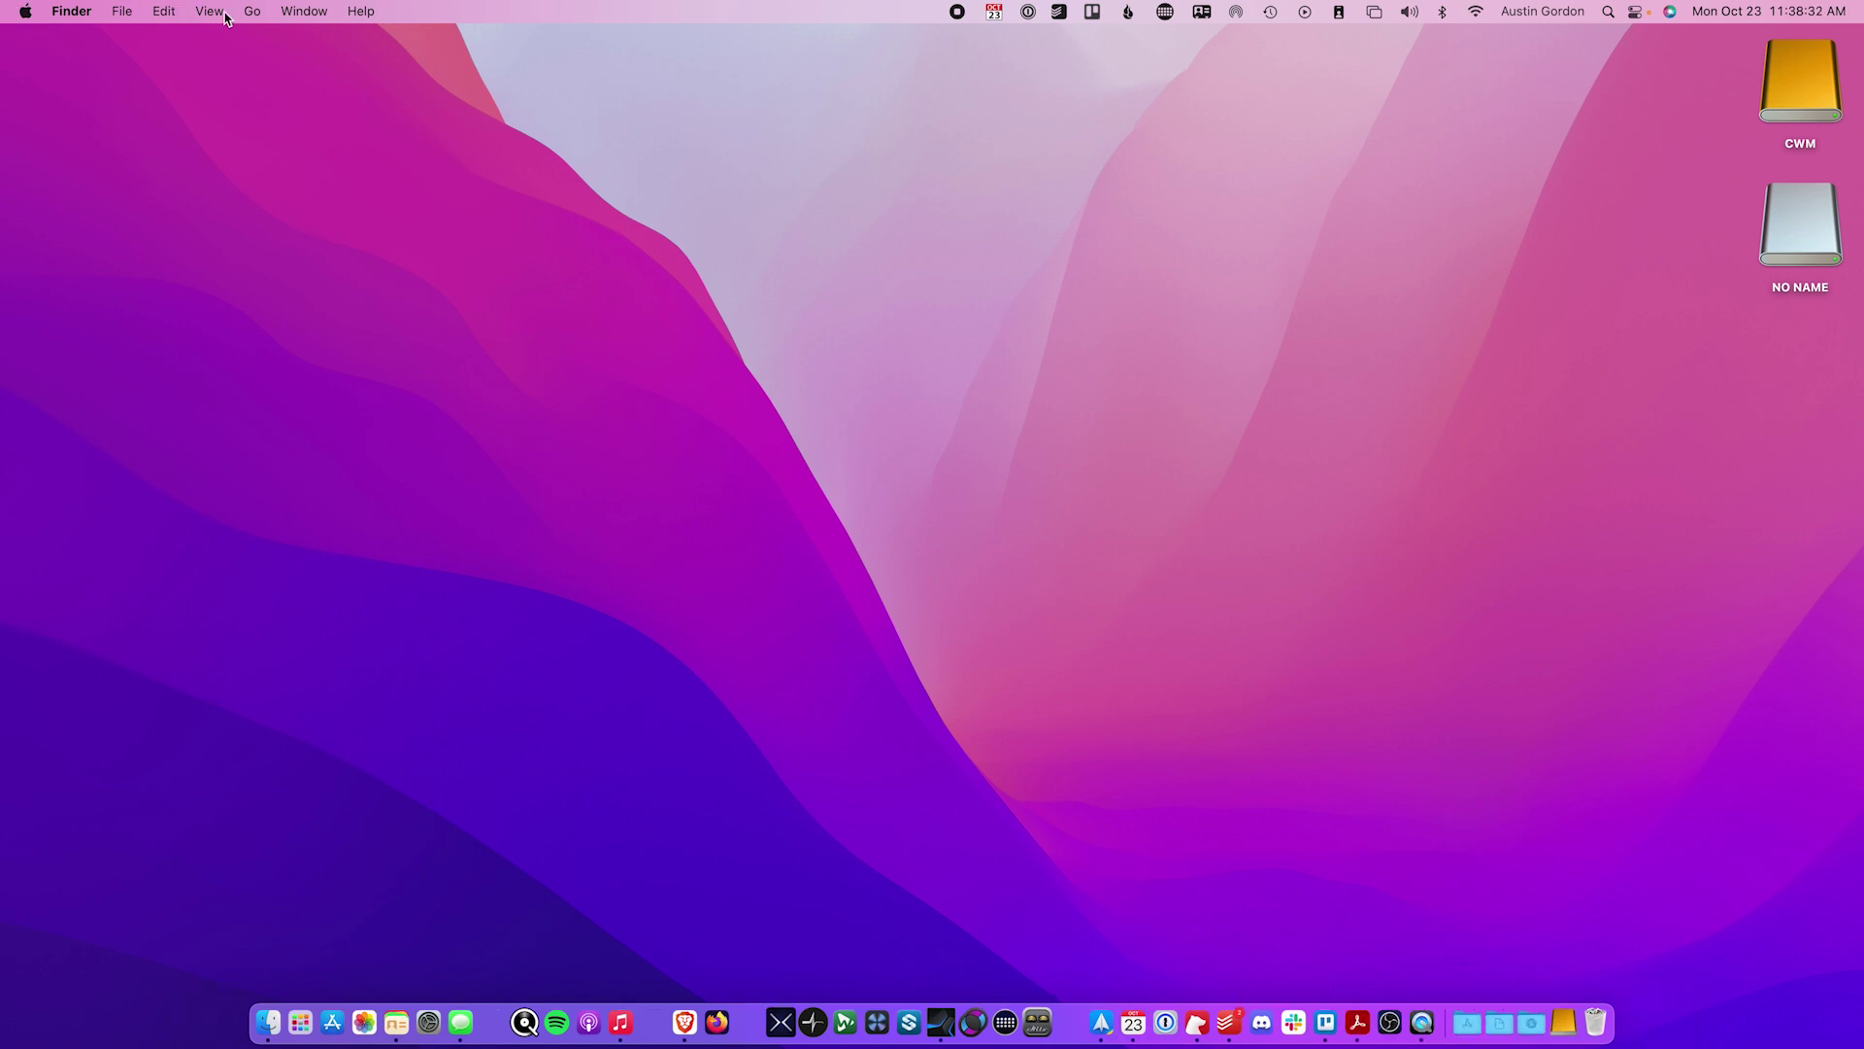
Step: Open the Utilities folder from the Dock's Applications stack
click(254, 11)
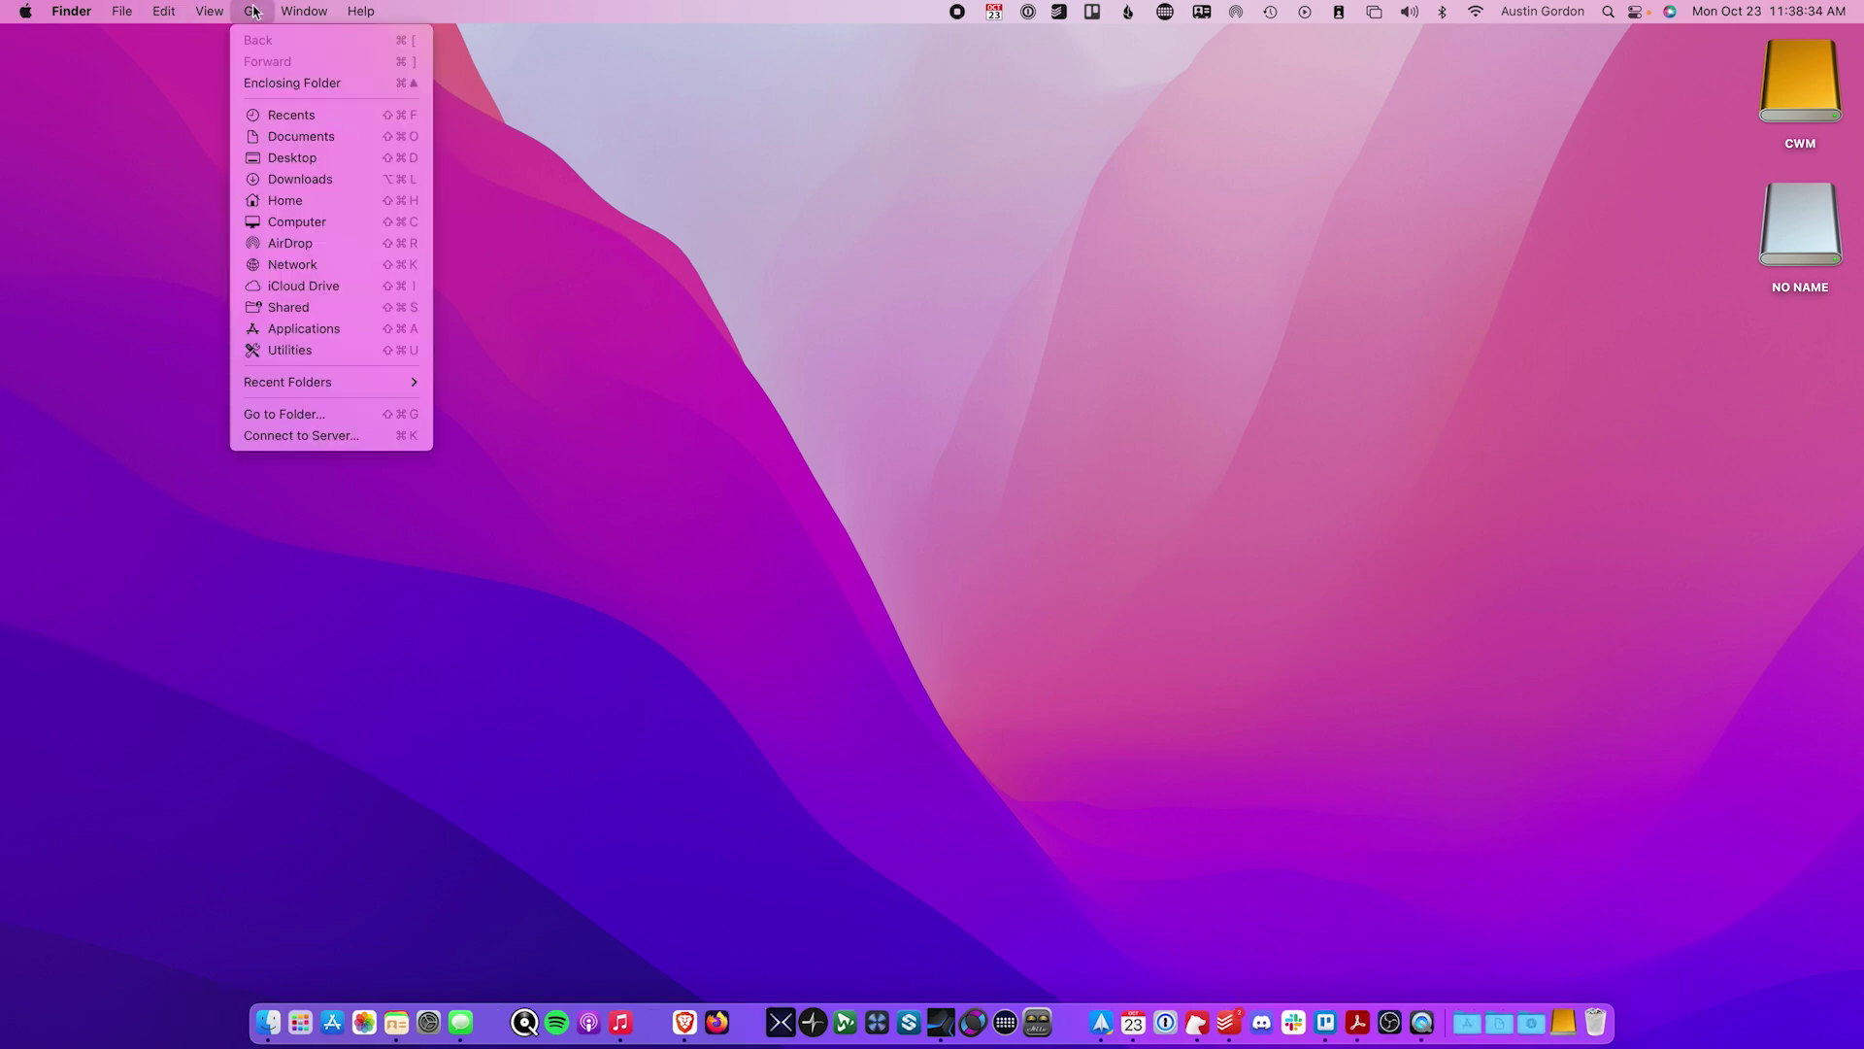
click(254, 11)
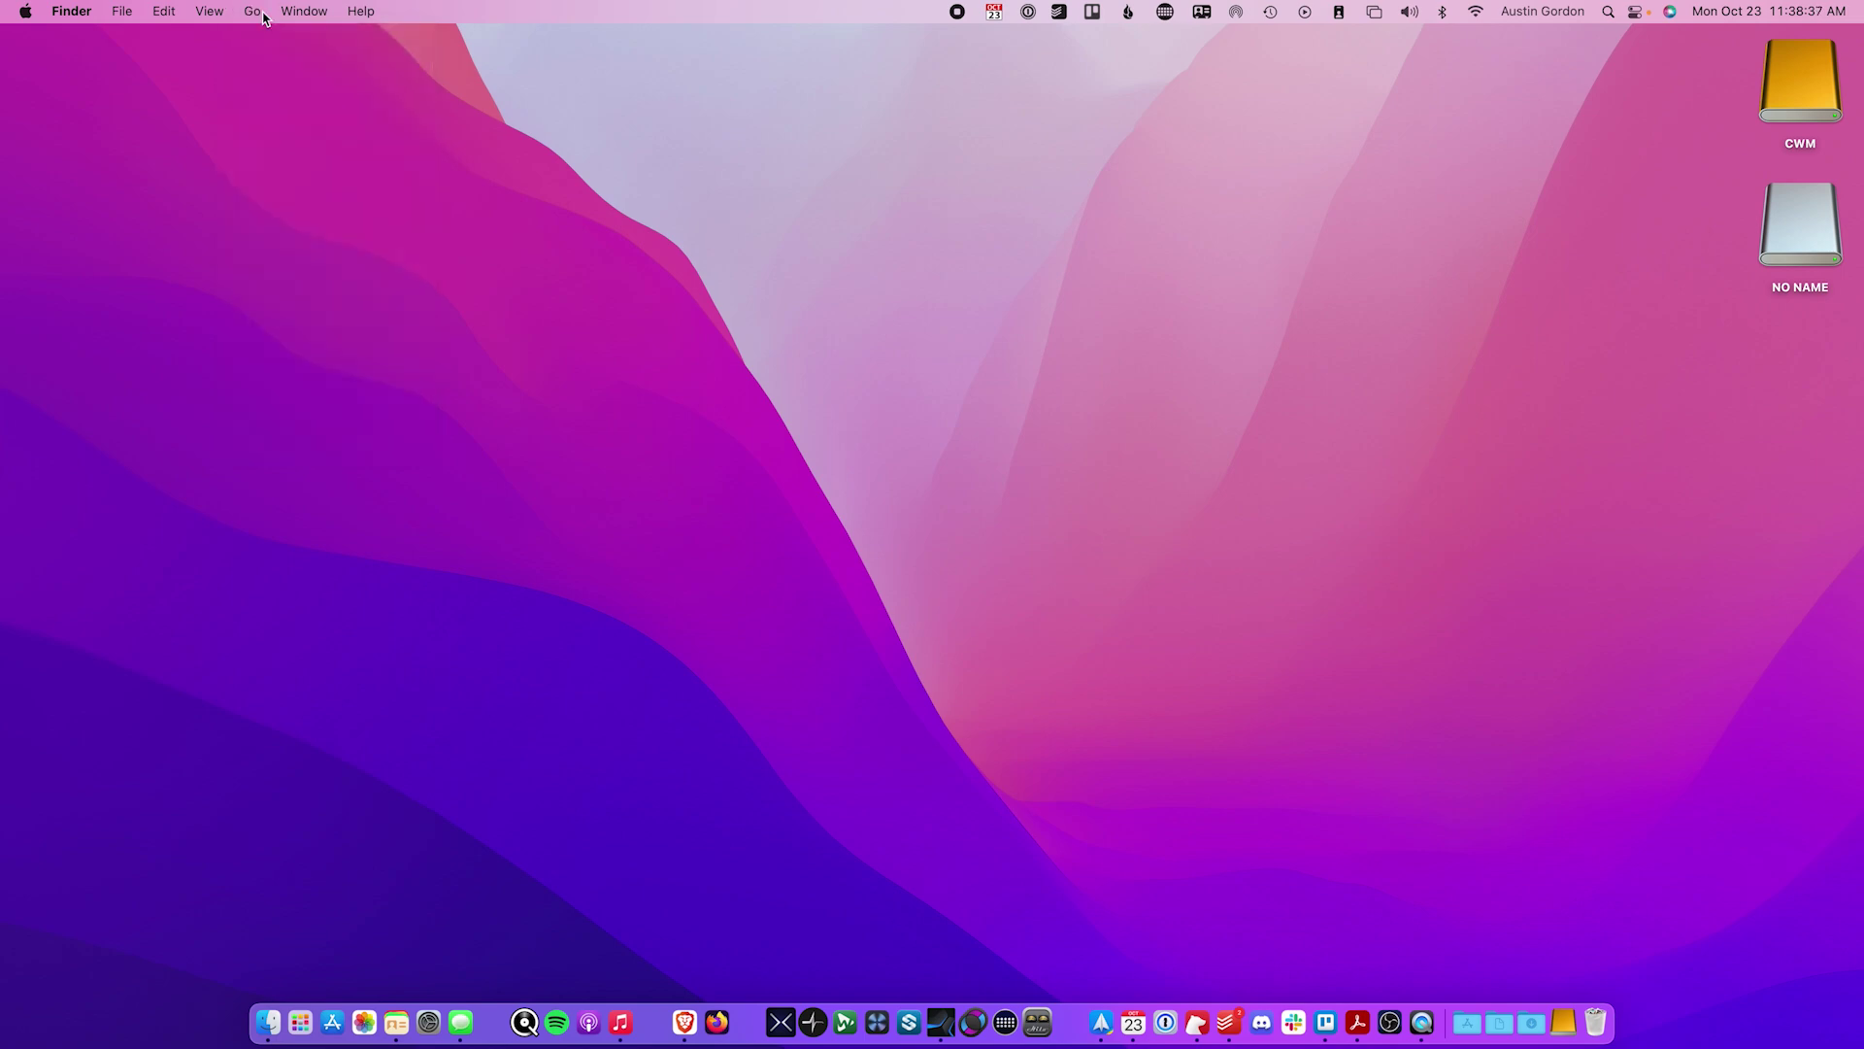
click(1468, 1013)
scroll(1433, 667, down, 10)
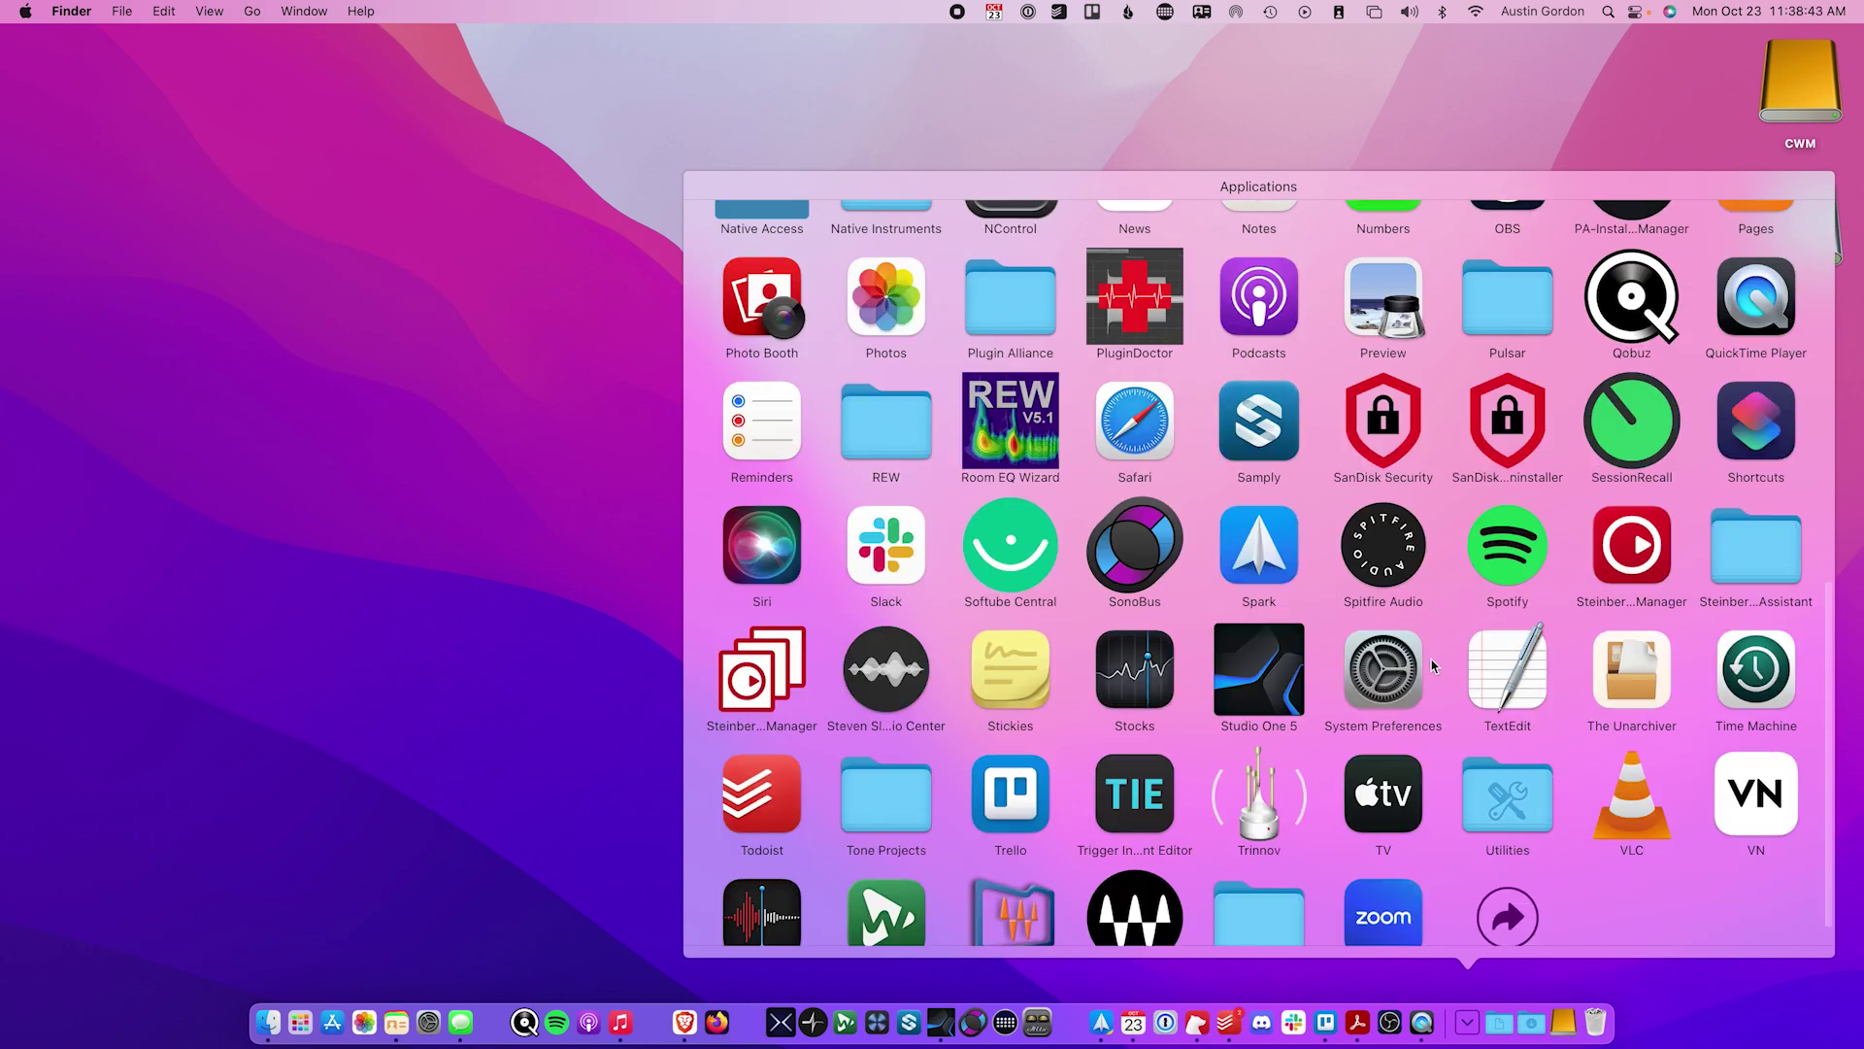
click(1482, 789)
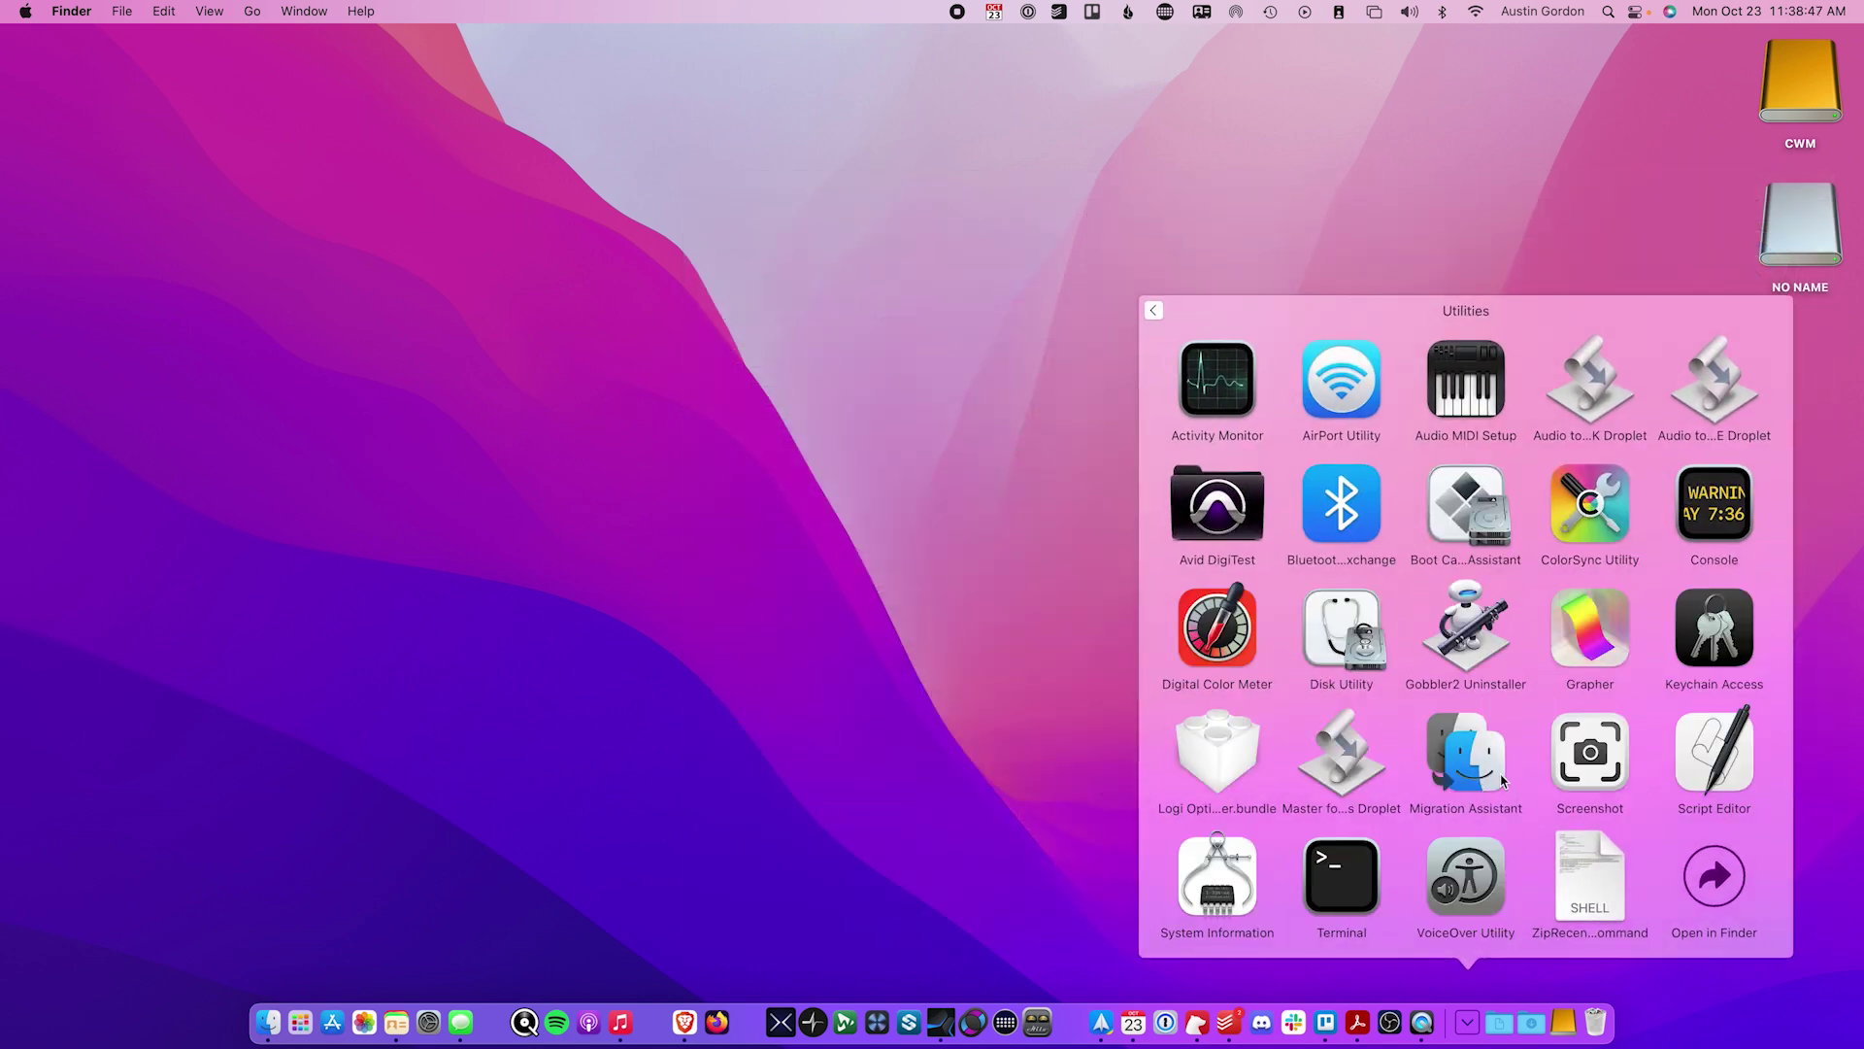
Step: Erase the NO NAME volume as MS-DOS (FAT32) in Disk Utility, keeping its name
click(1341, 636)
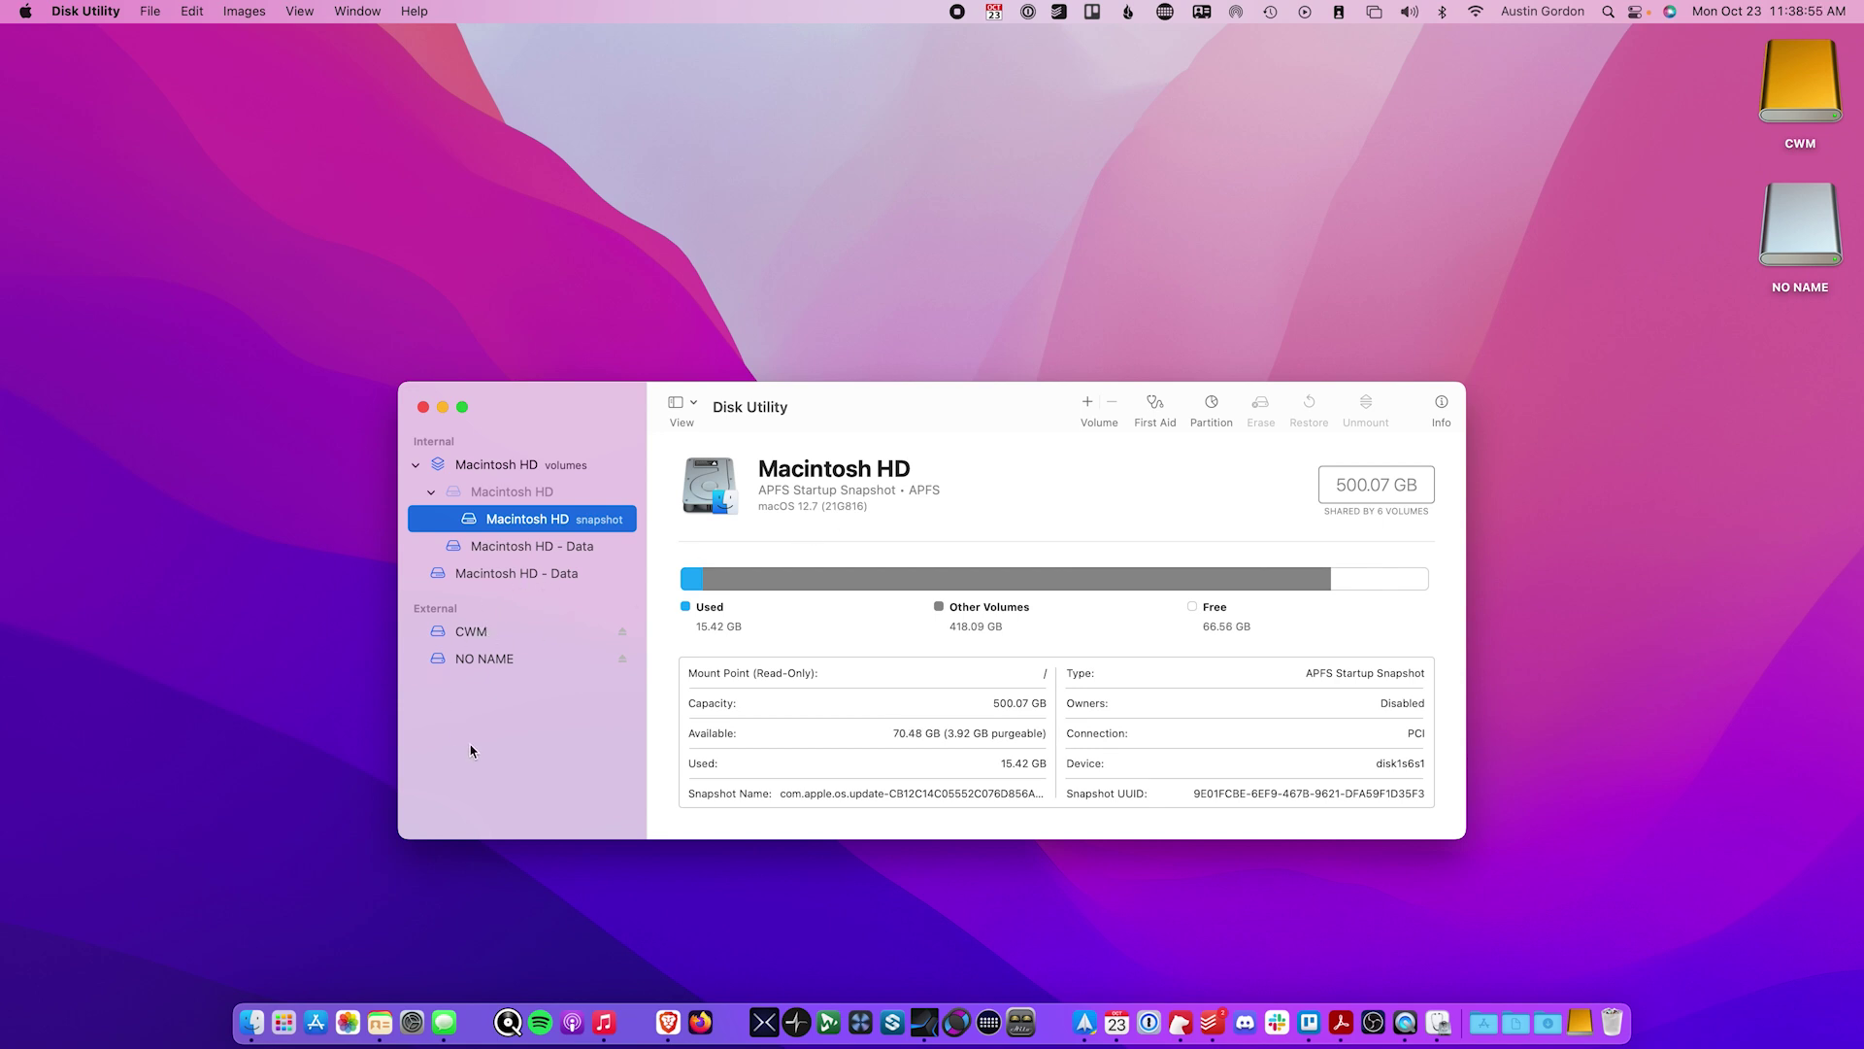
click(481, 661)
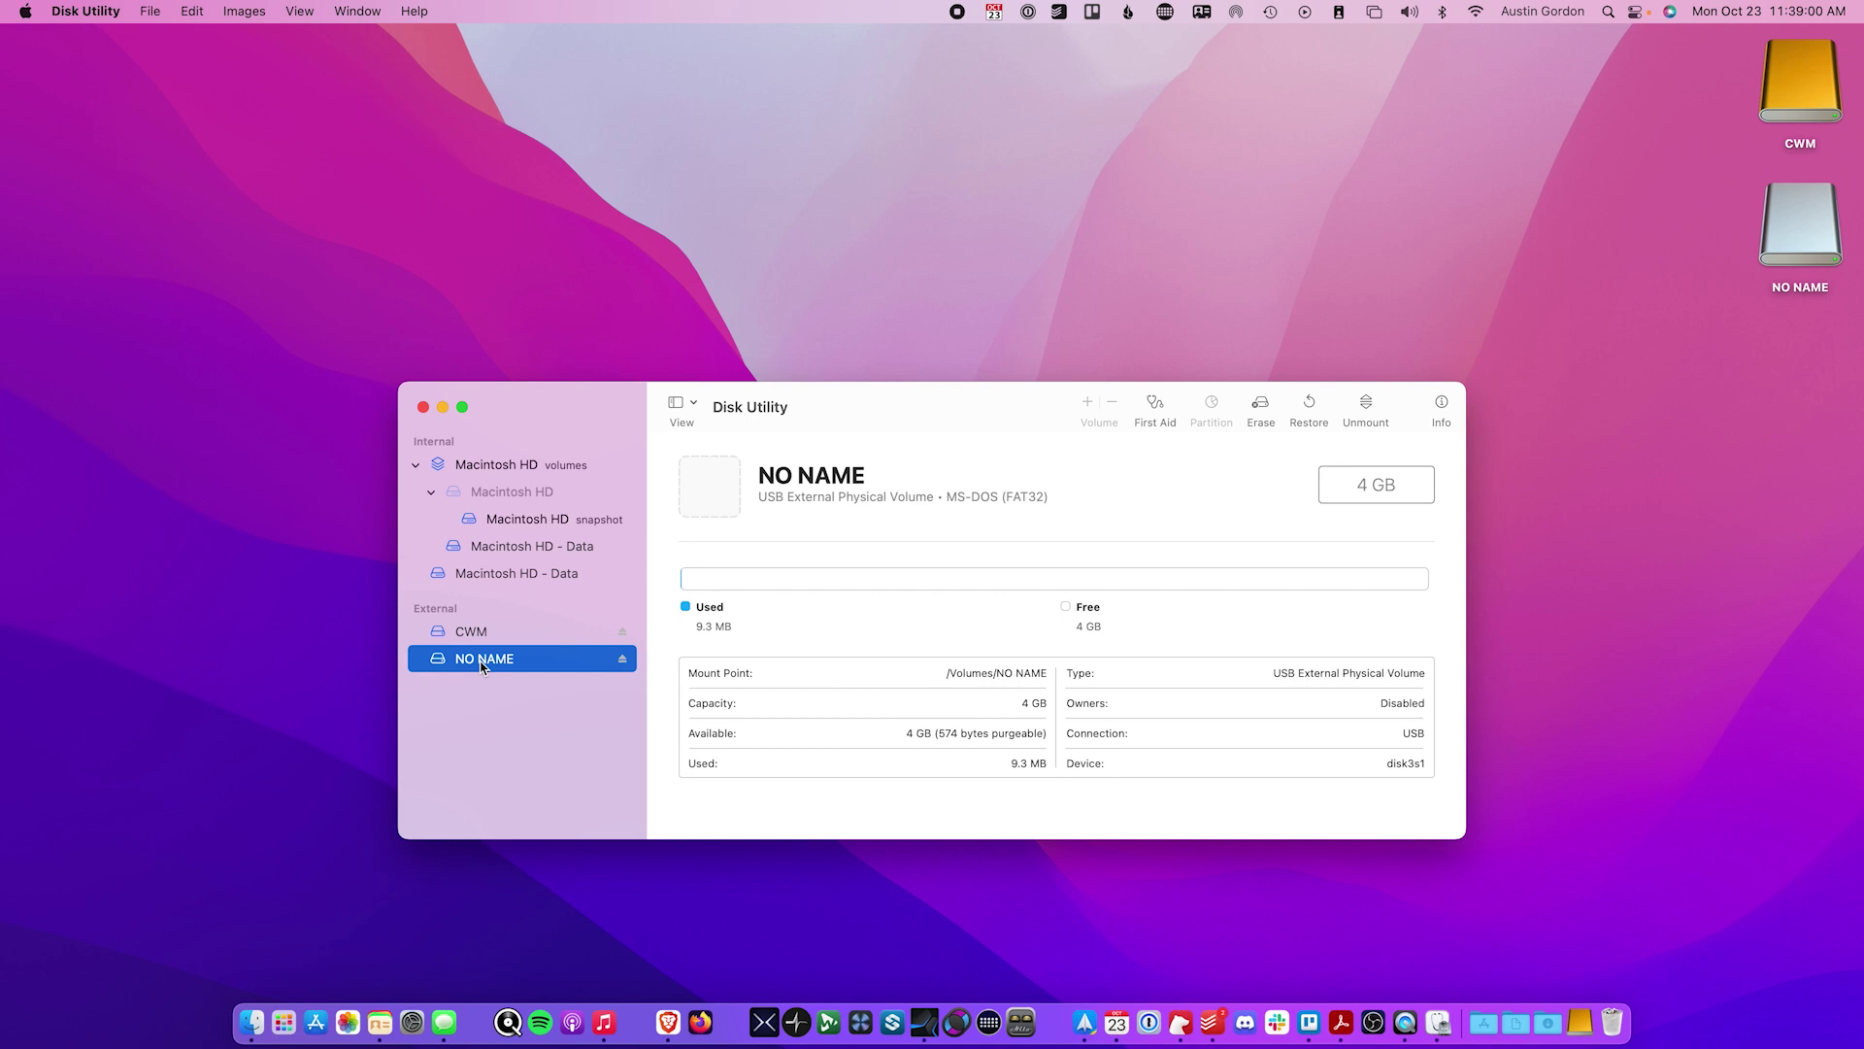
click(1259, 409)
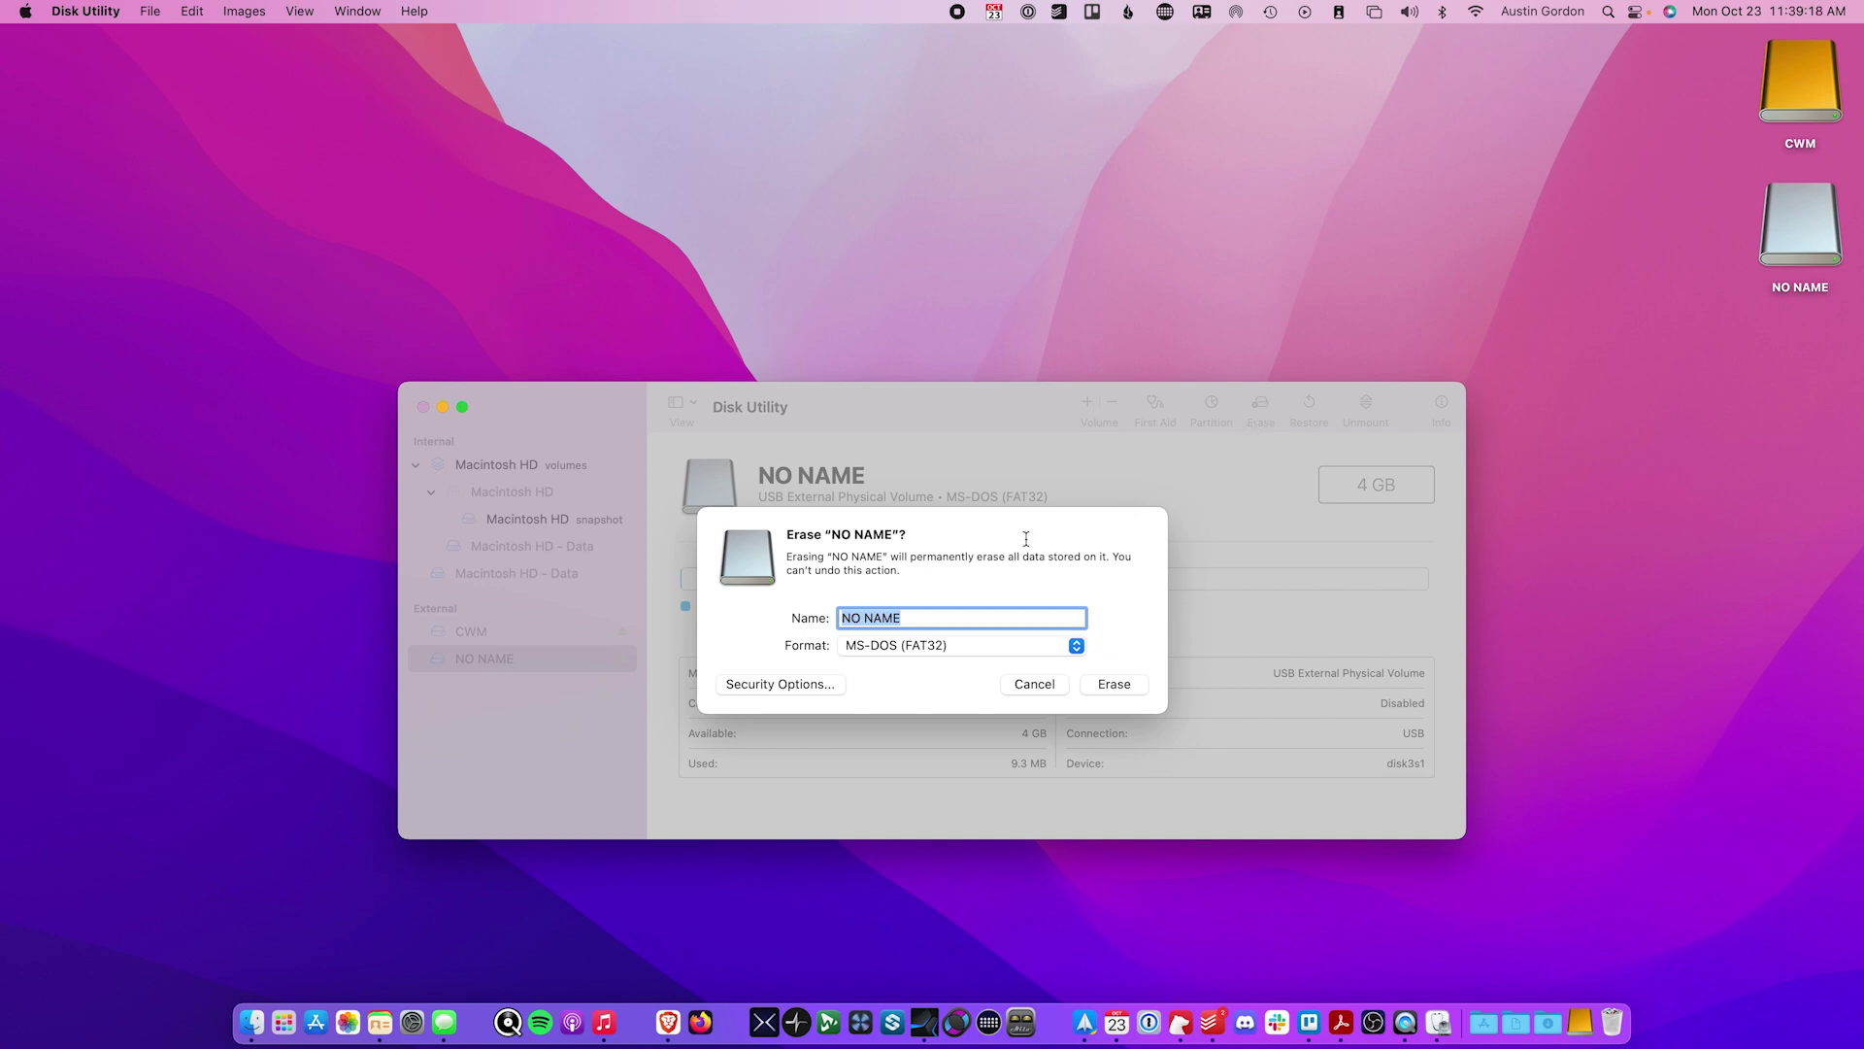
click(1113, 683)
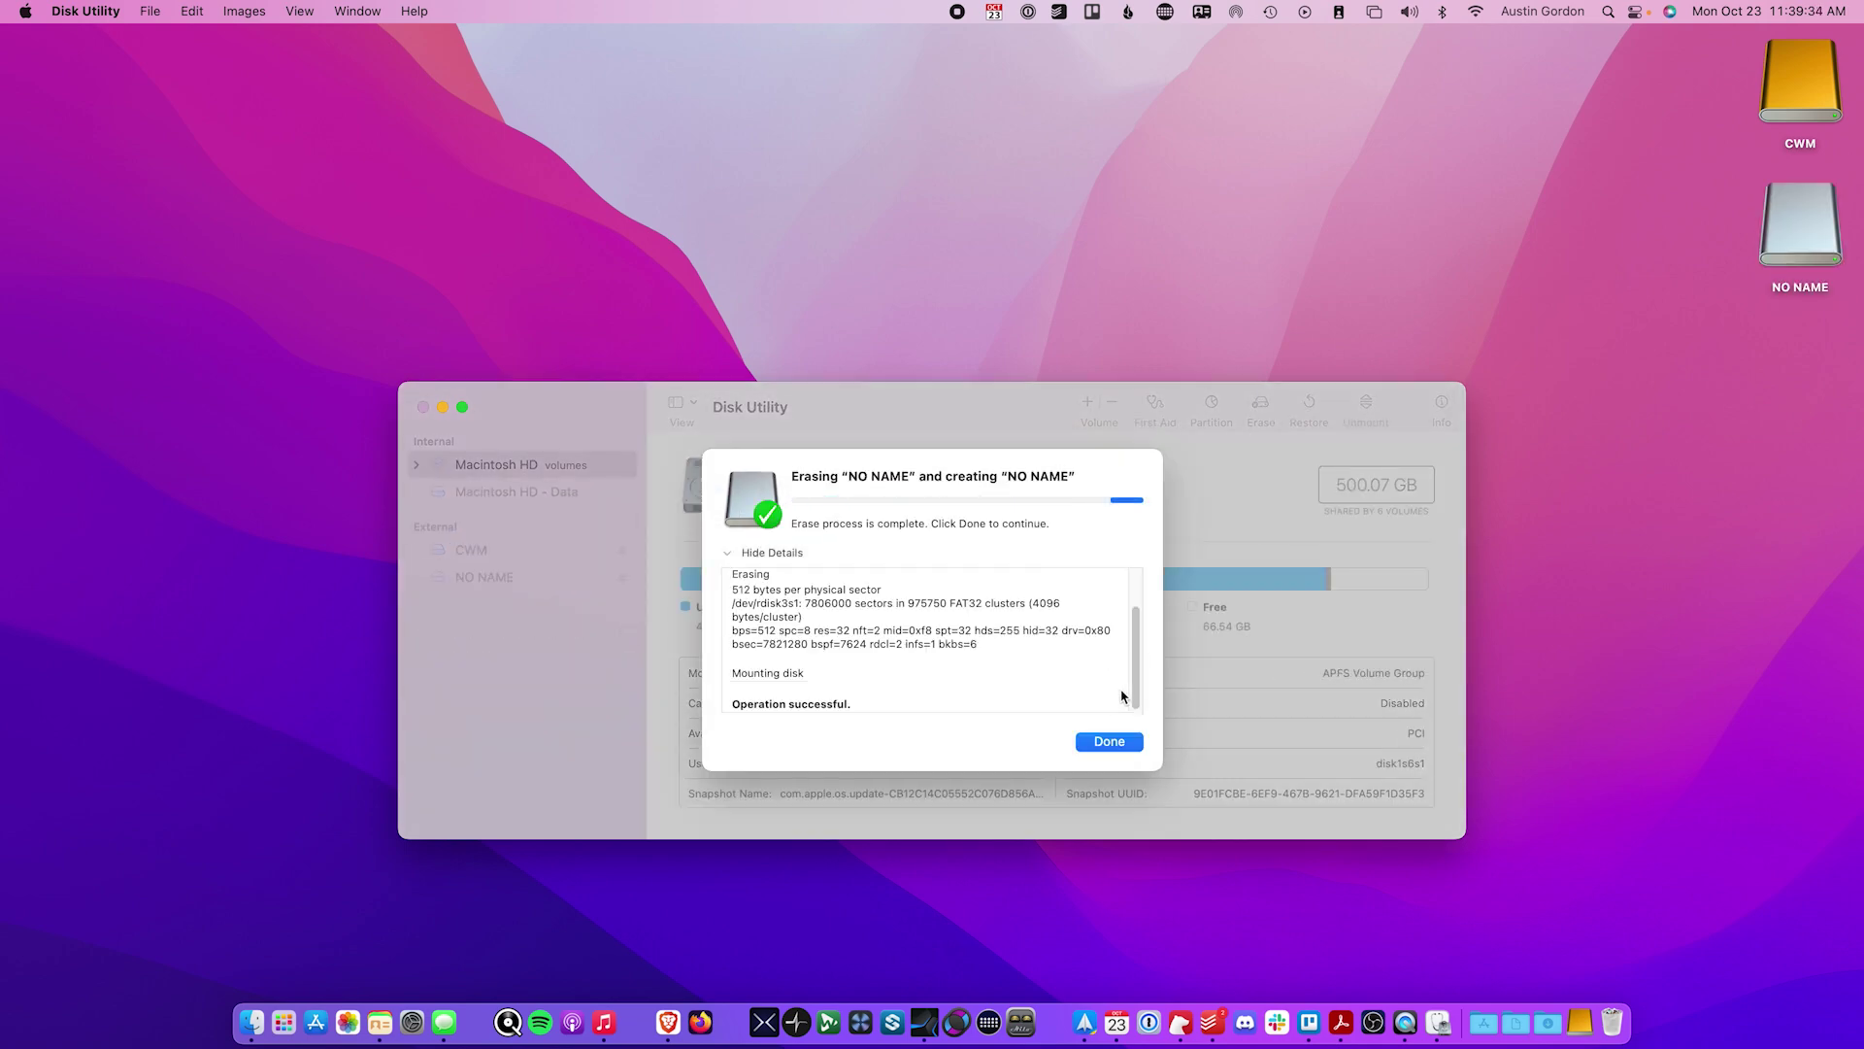
click(1117, 743)
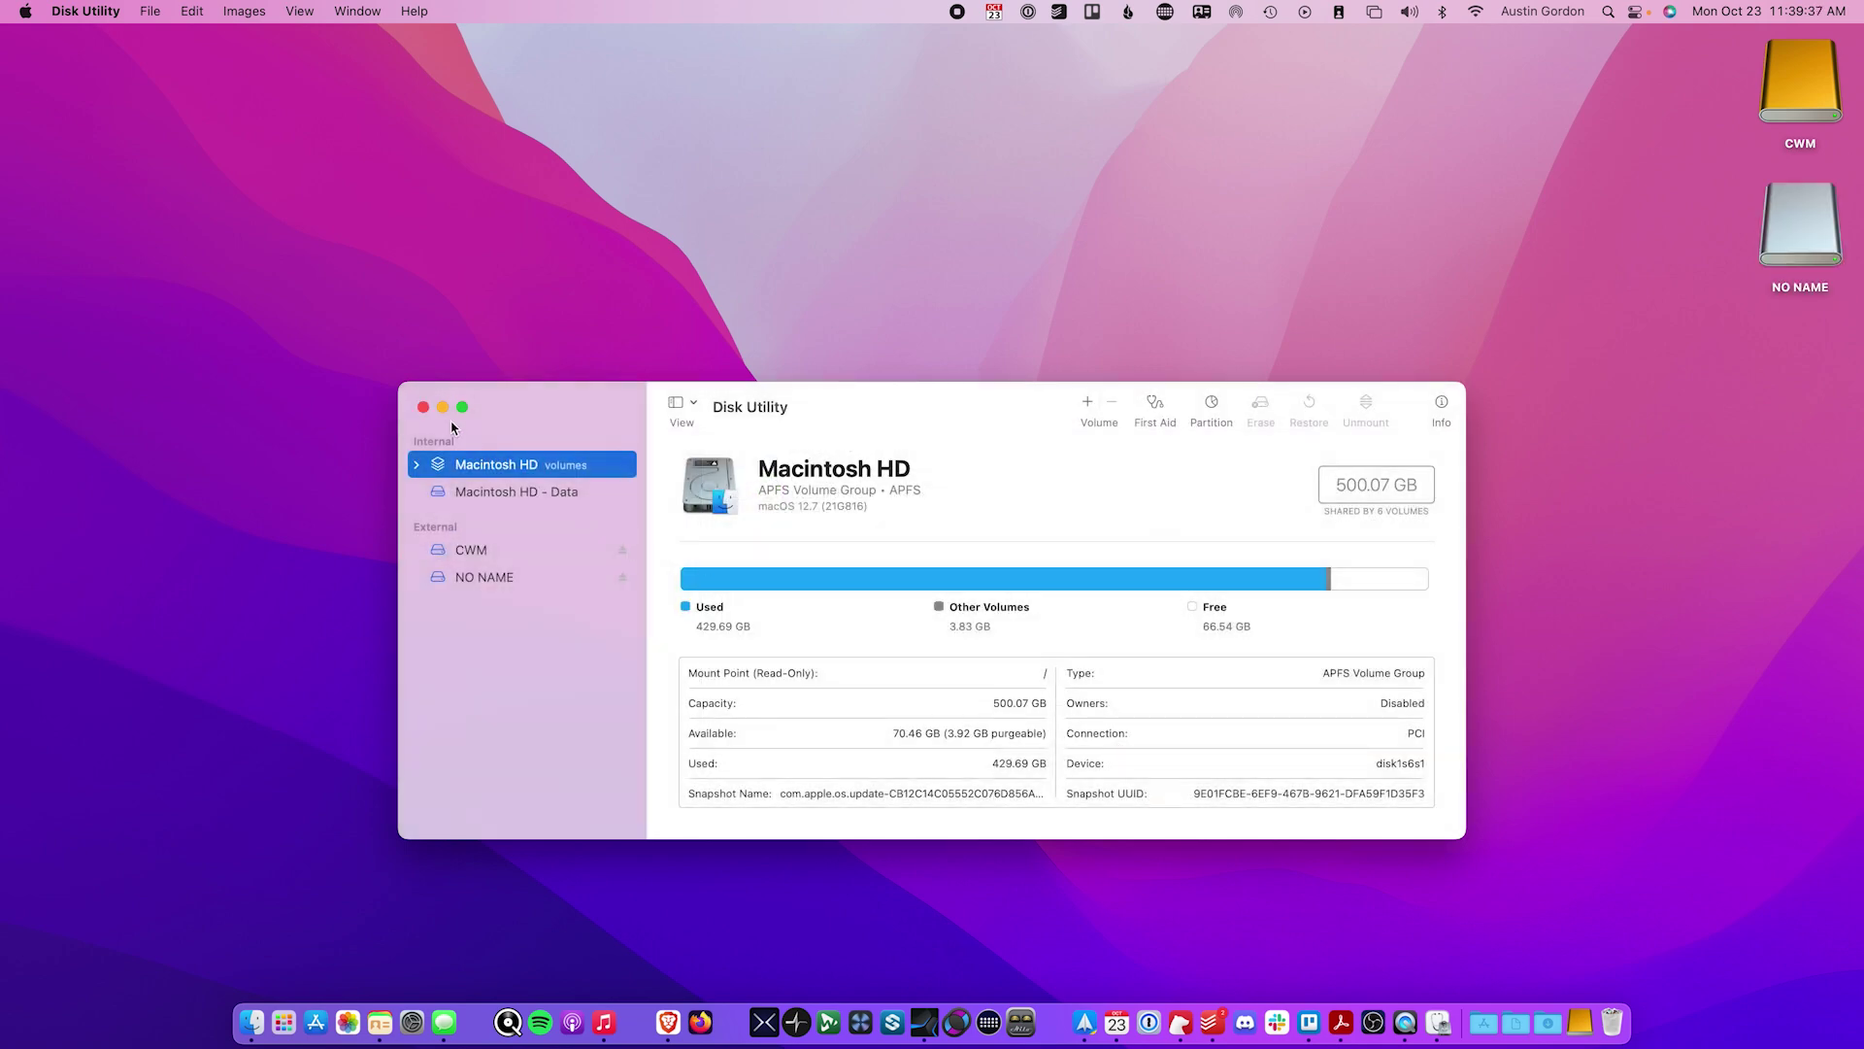
Step: Quit Disk Utility, launch TextEdit from Applications, and centre a new blank document
click(423, 407)
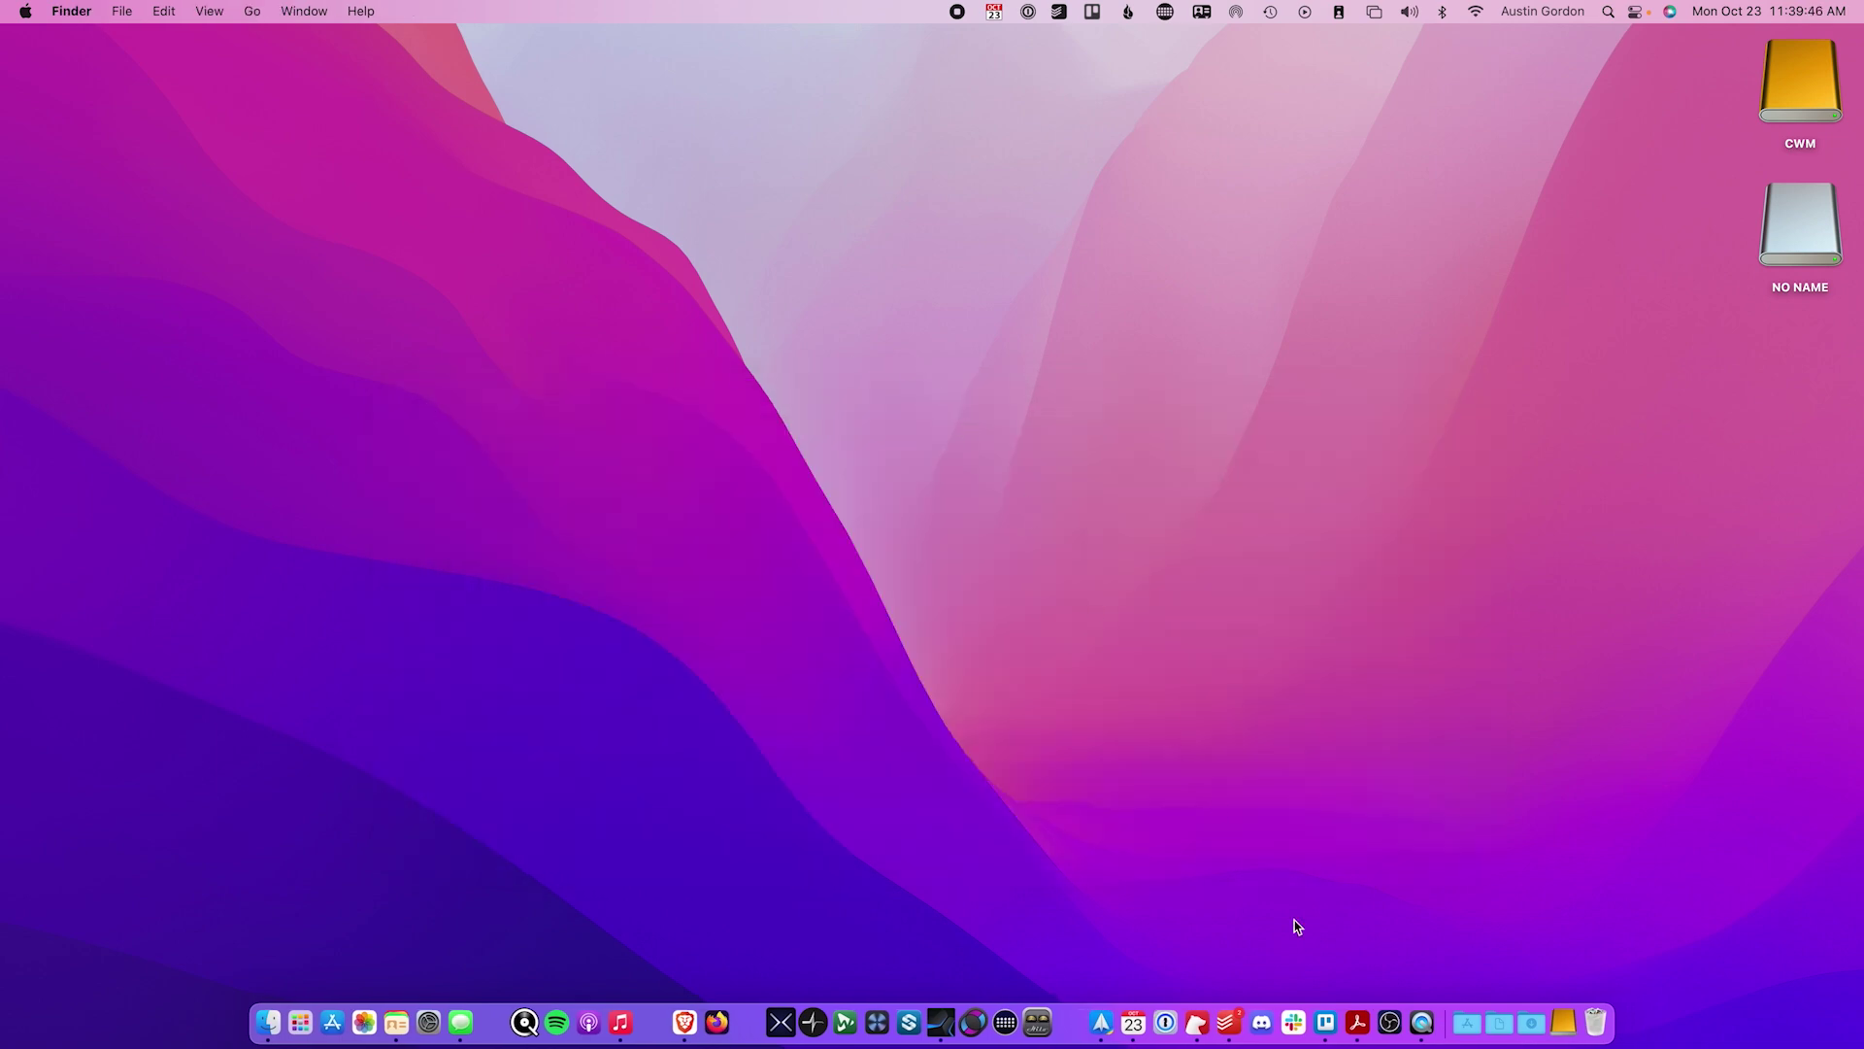
click(1467, 1022)
scroll(1380, 788, down, 10)
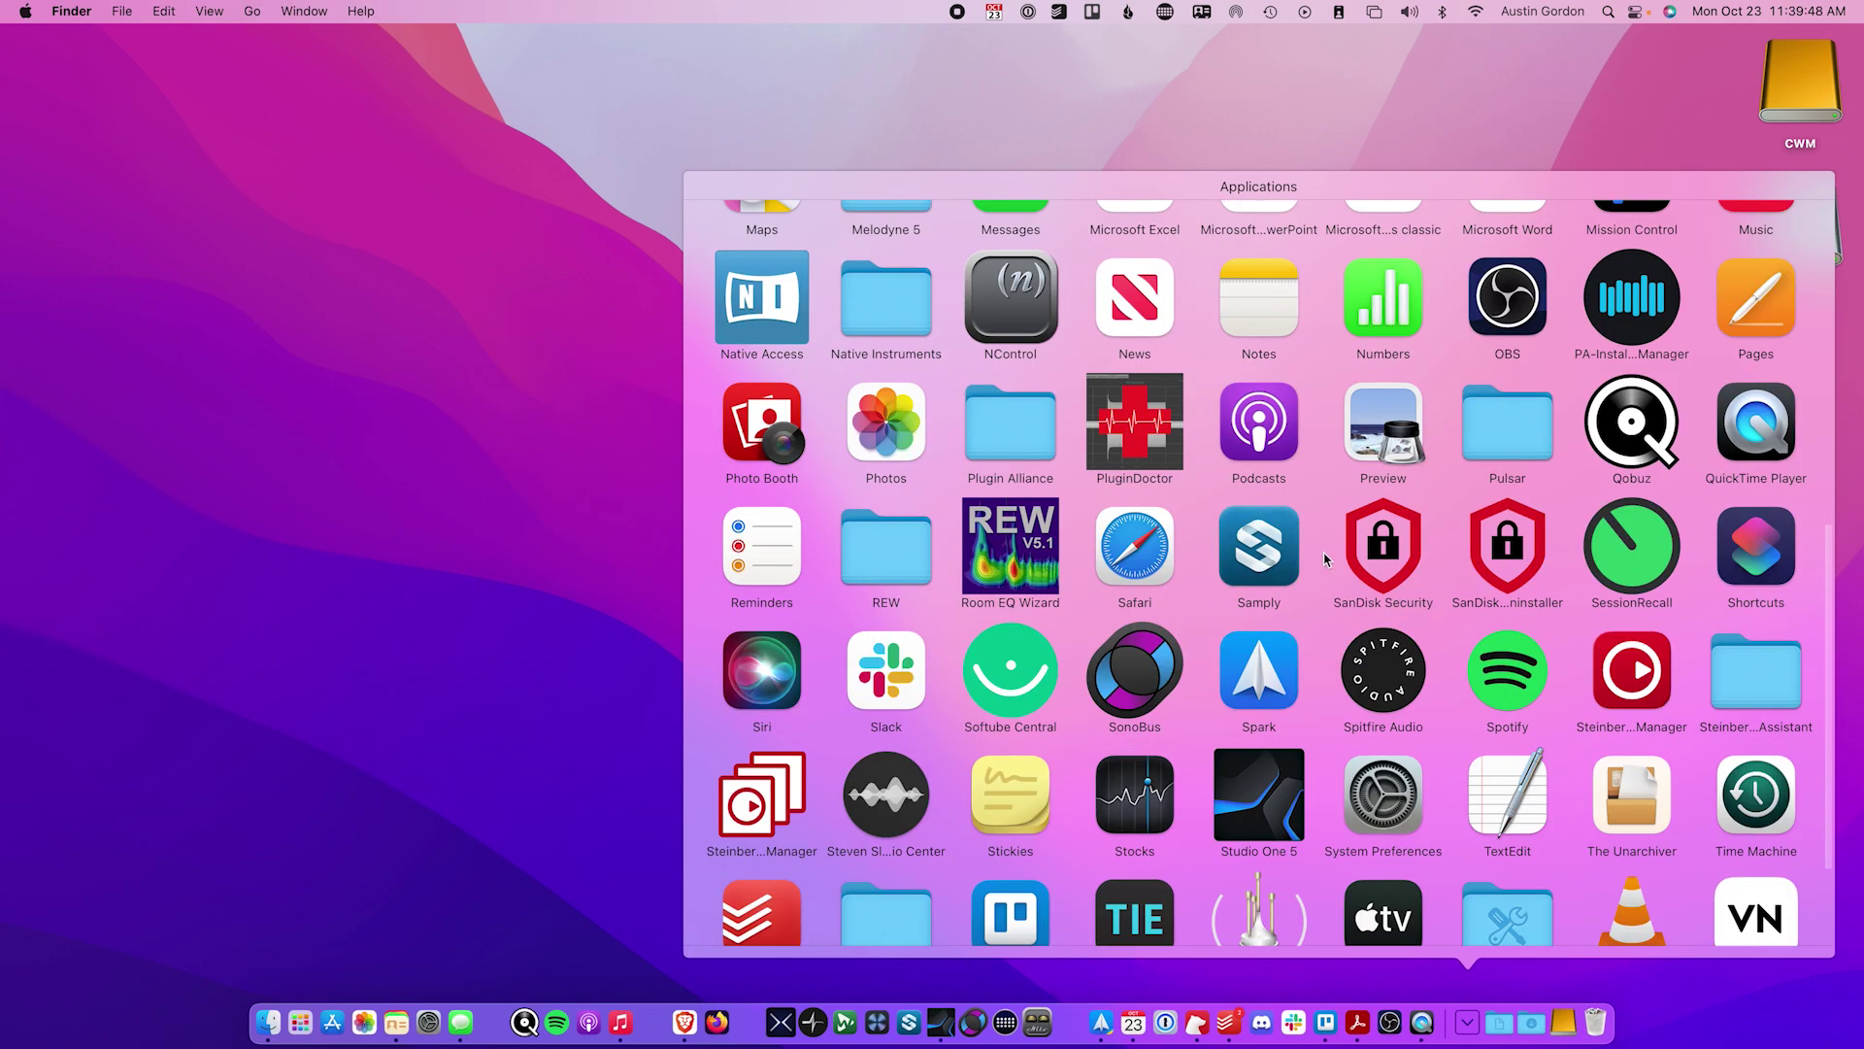
click(1496, 643)
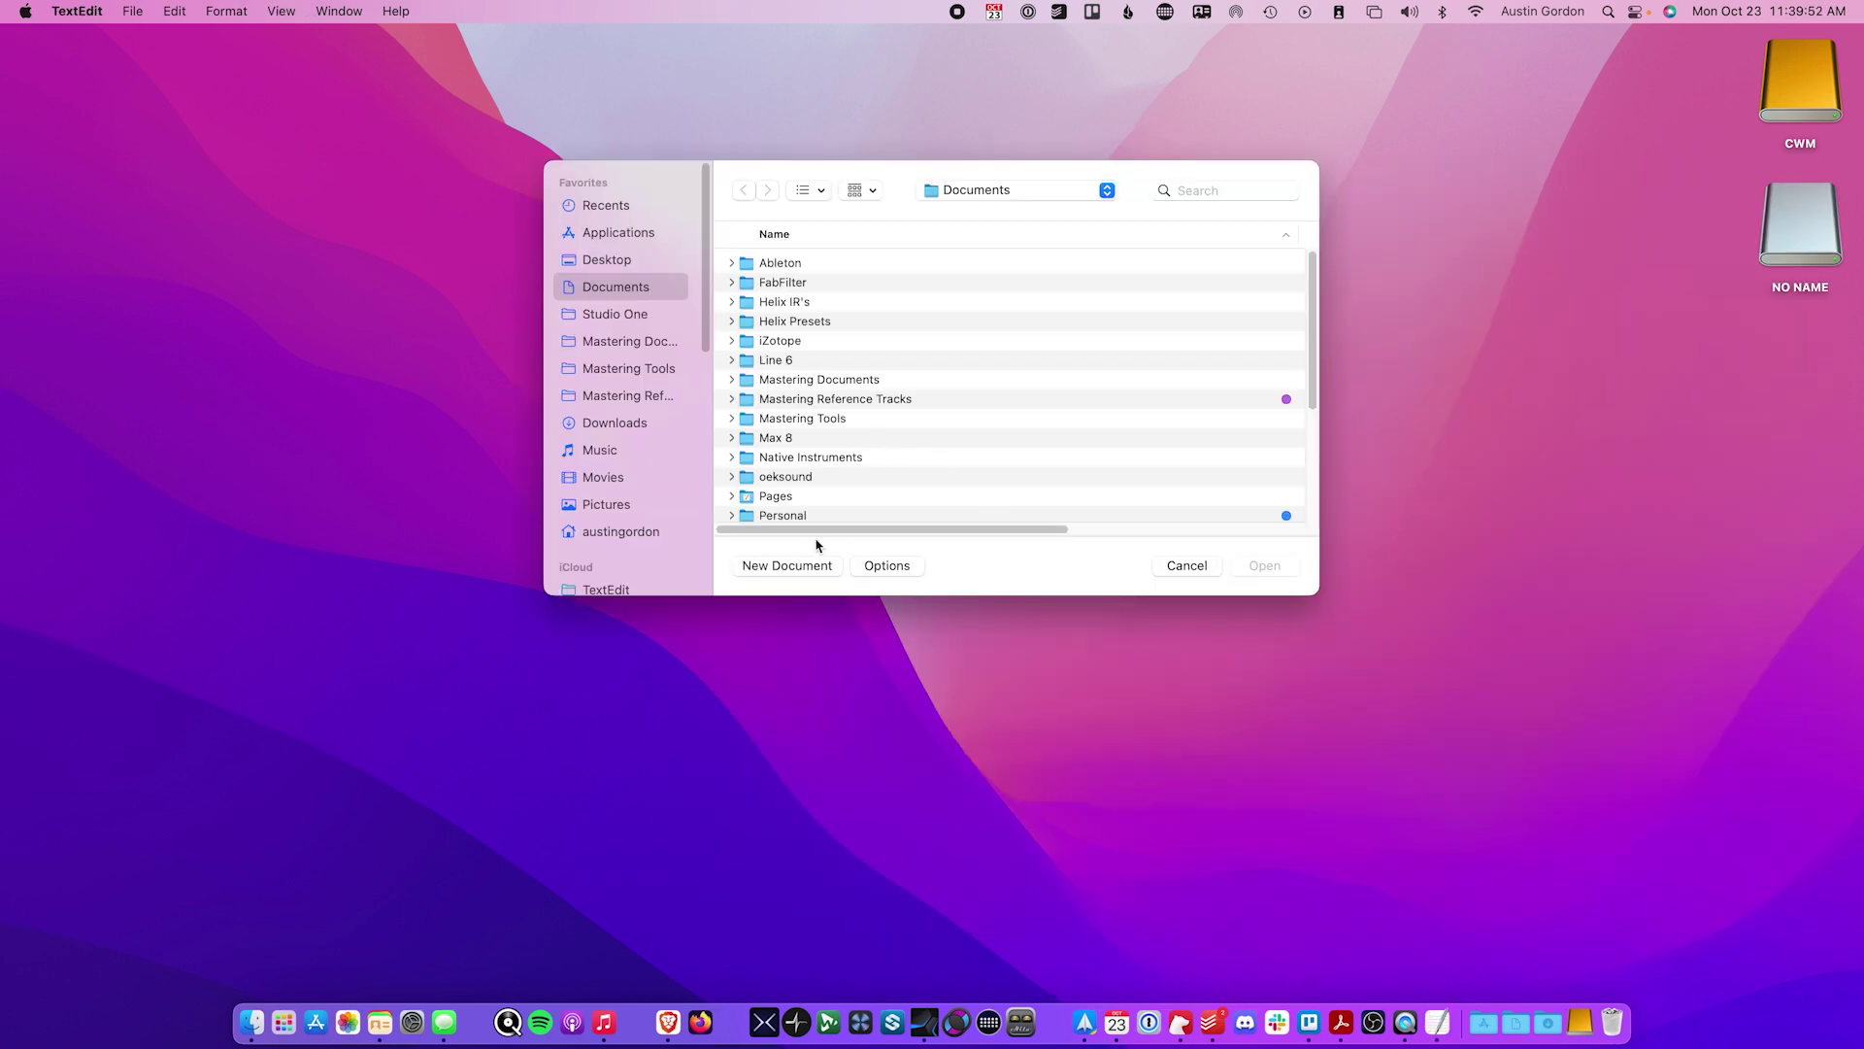
click(804, 565)
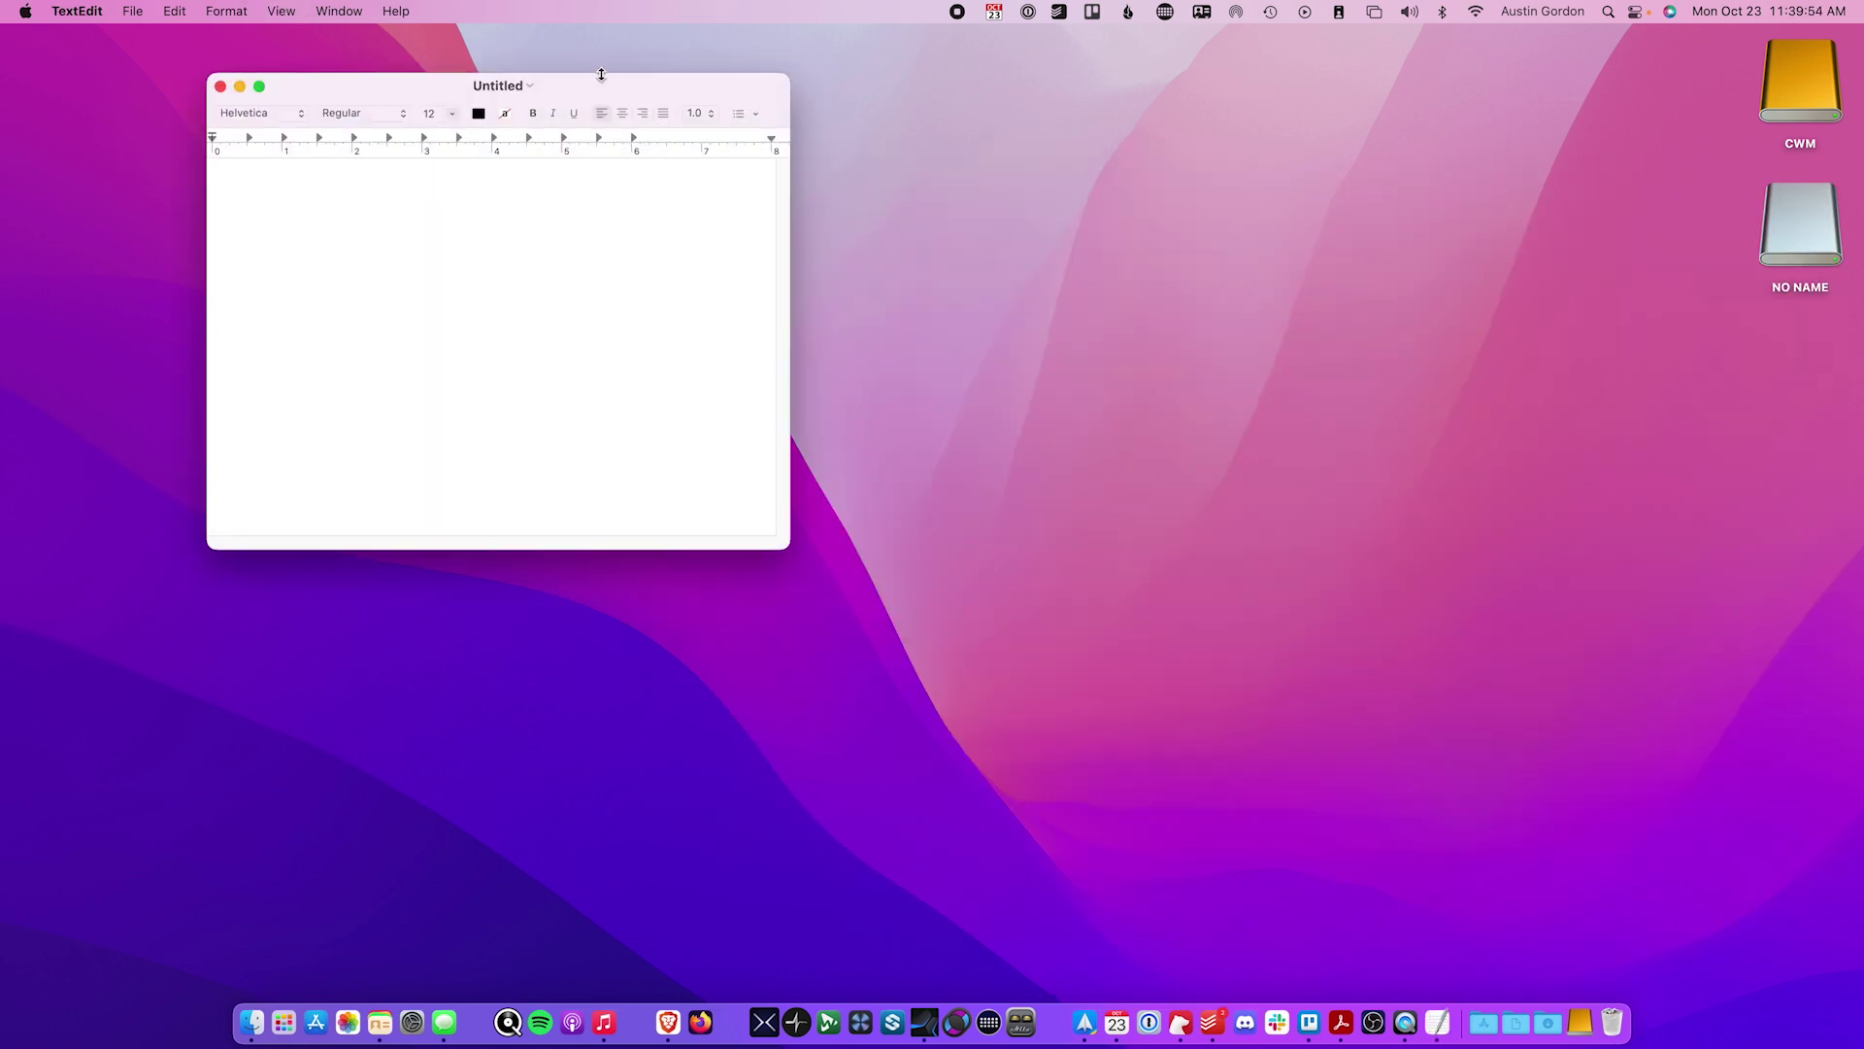
drag(604, 75, 947, 212)
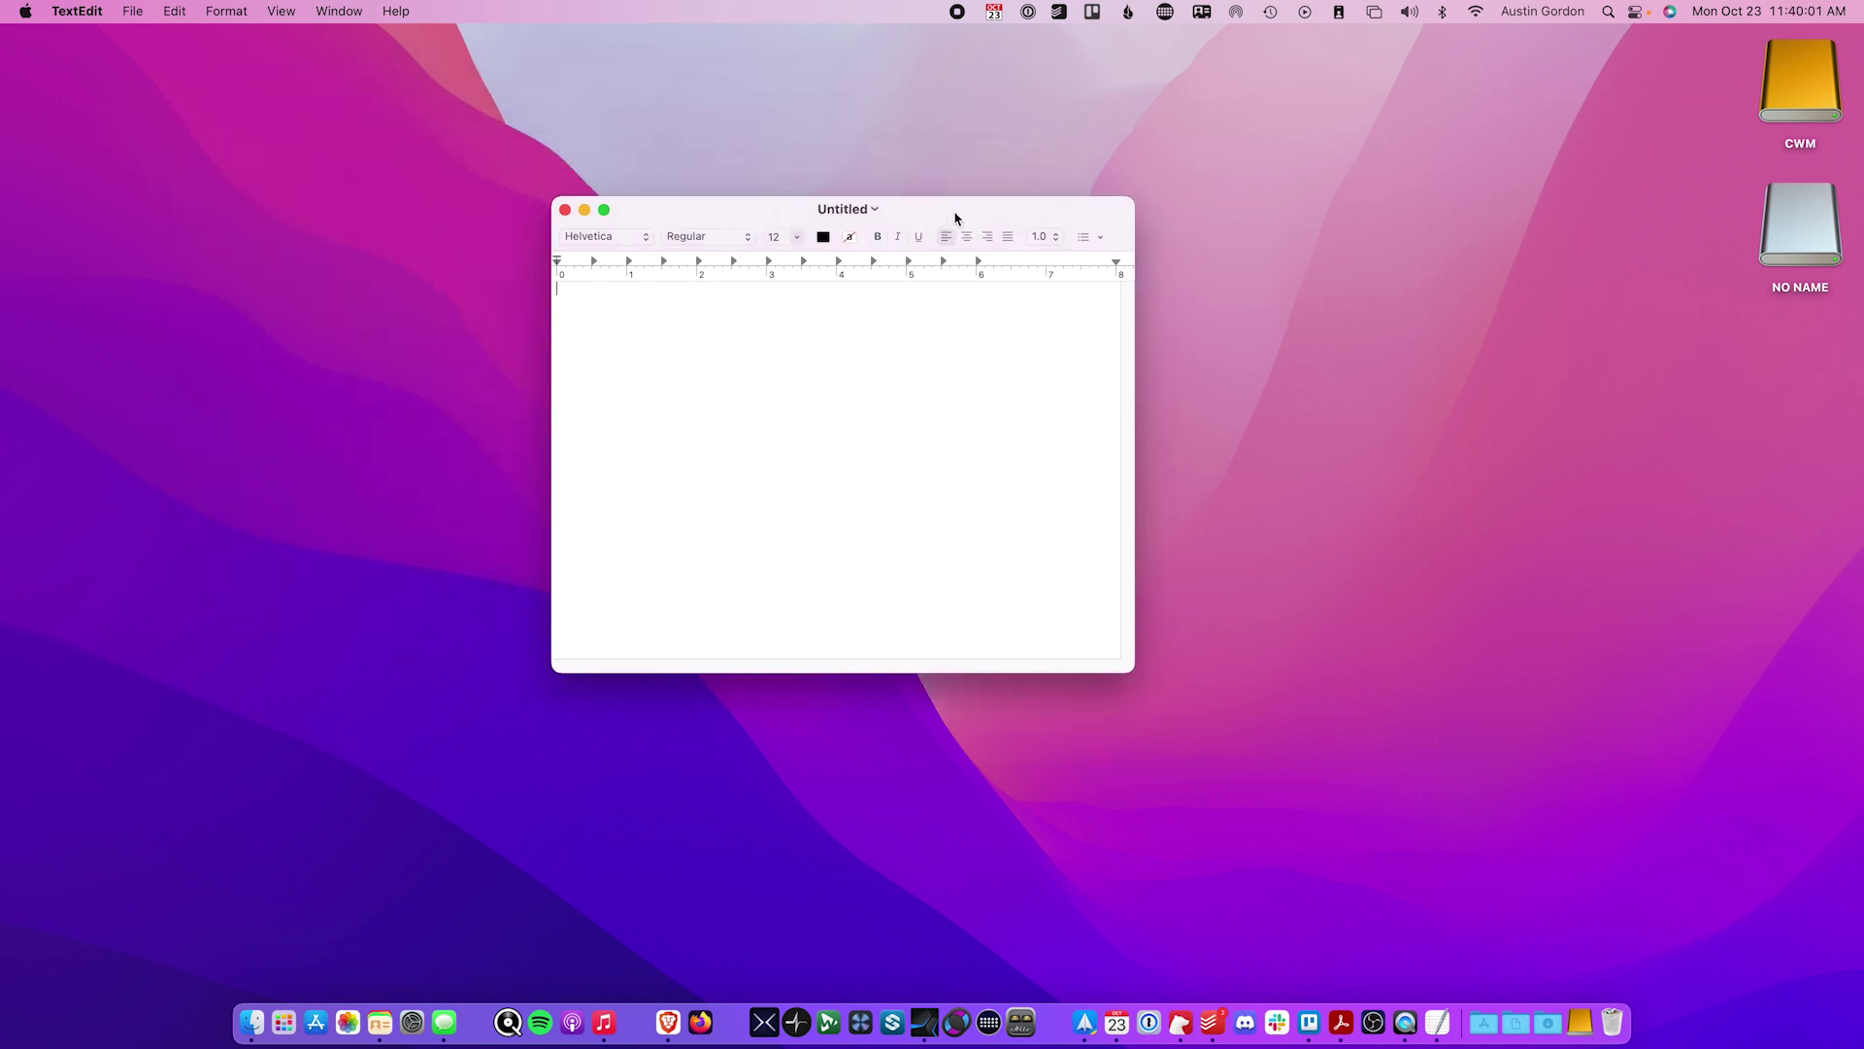
Step: Convert the untitled document to plain text with Format > Make Plain Text
click(254, 8)
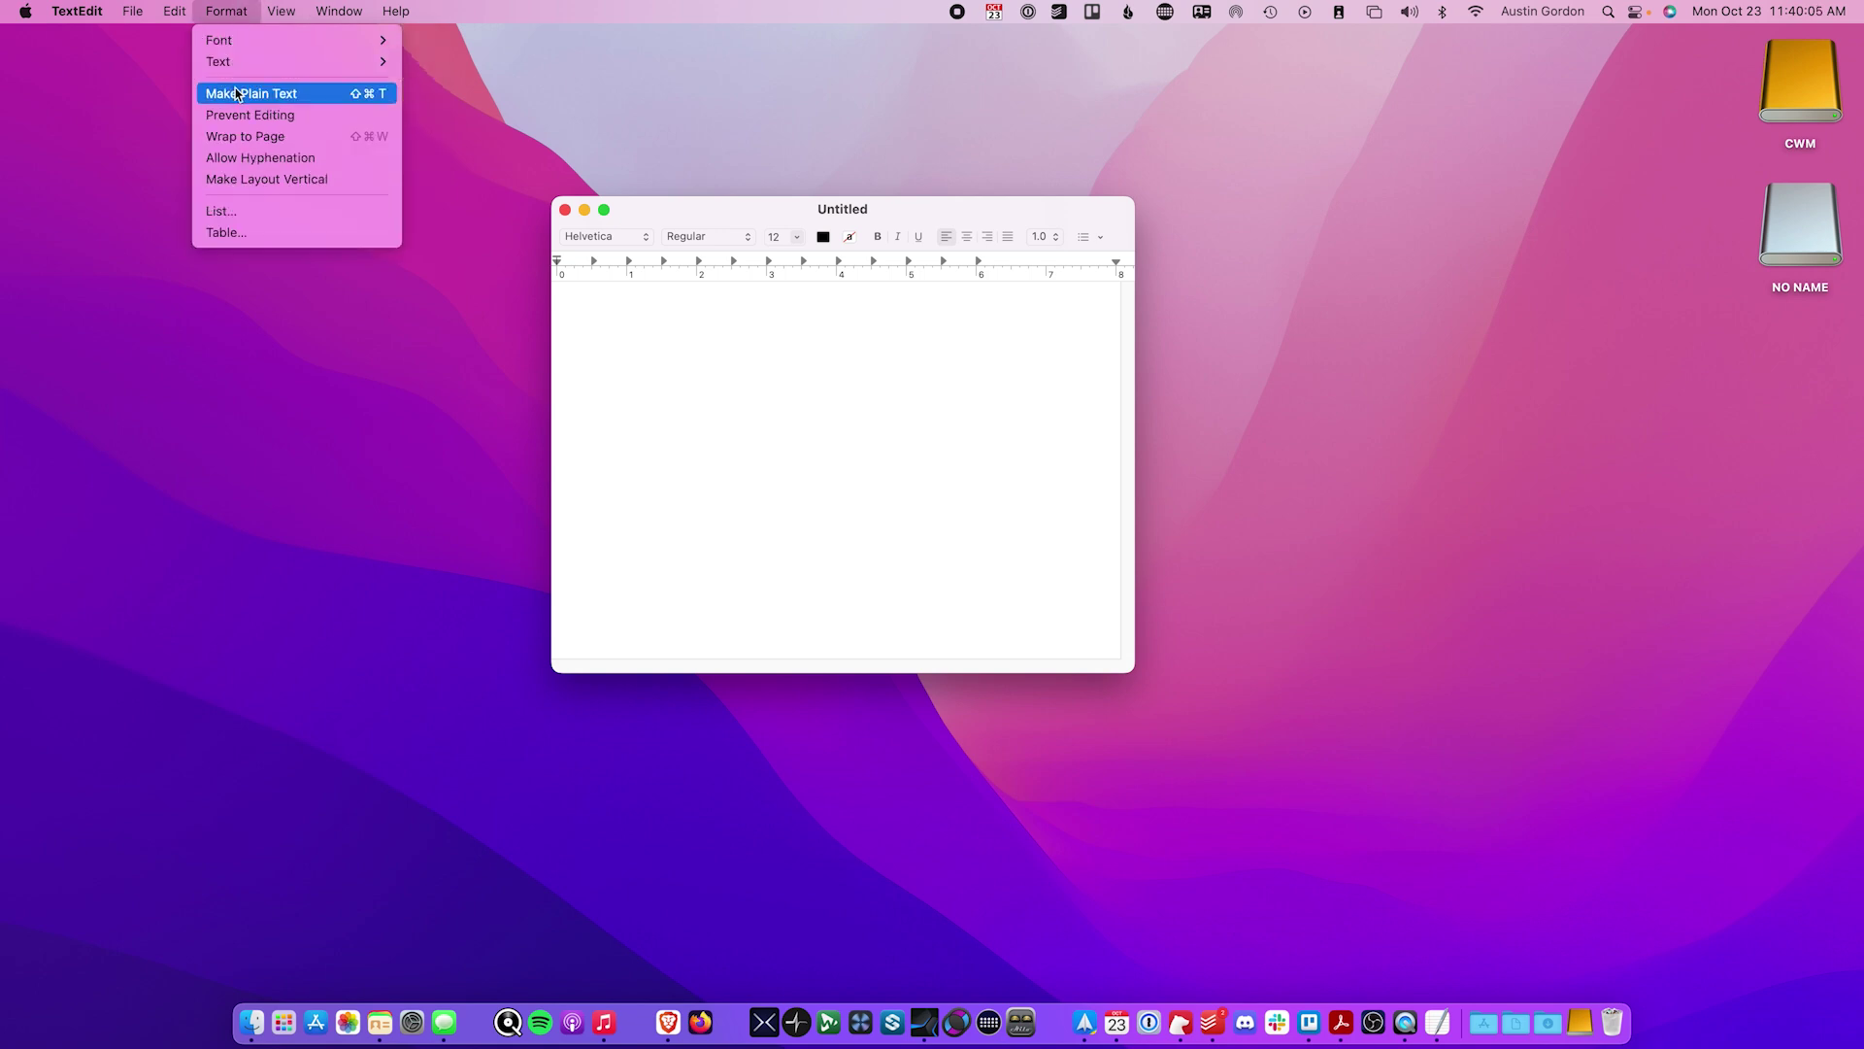
click(236, 93)
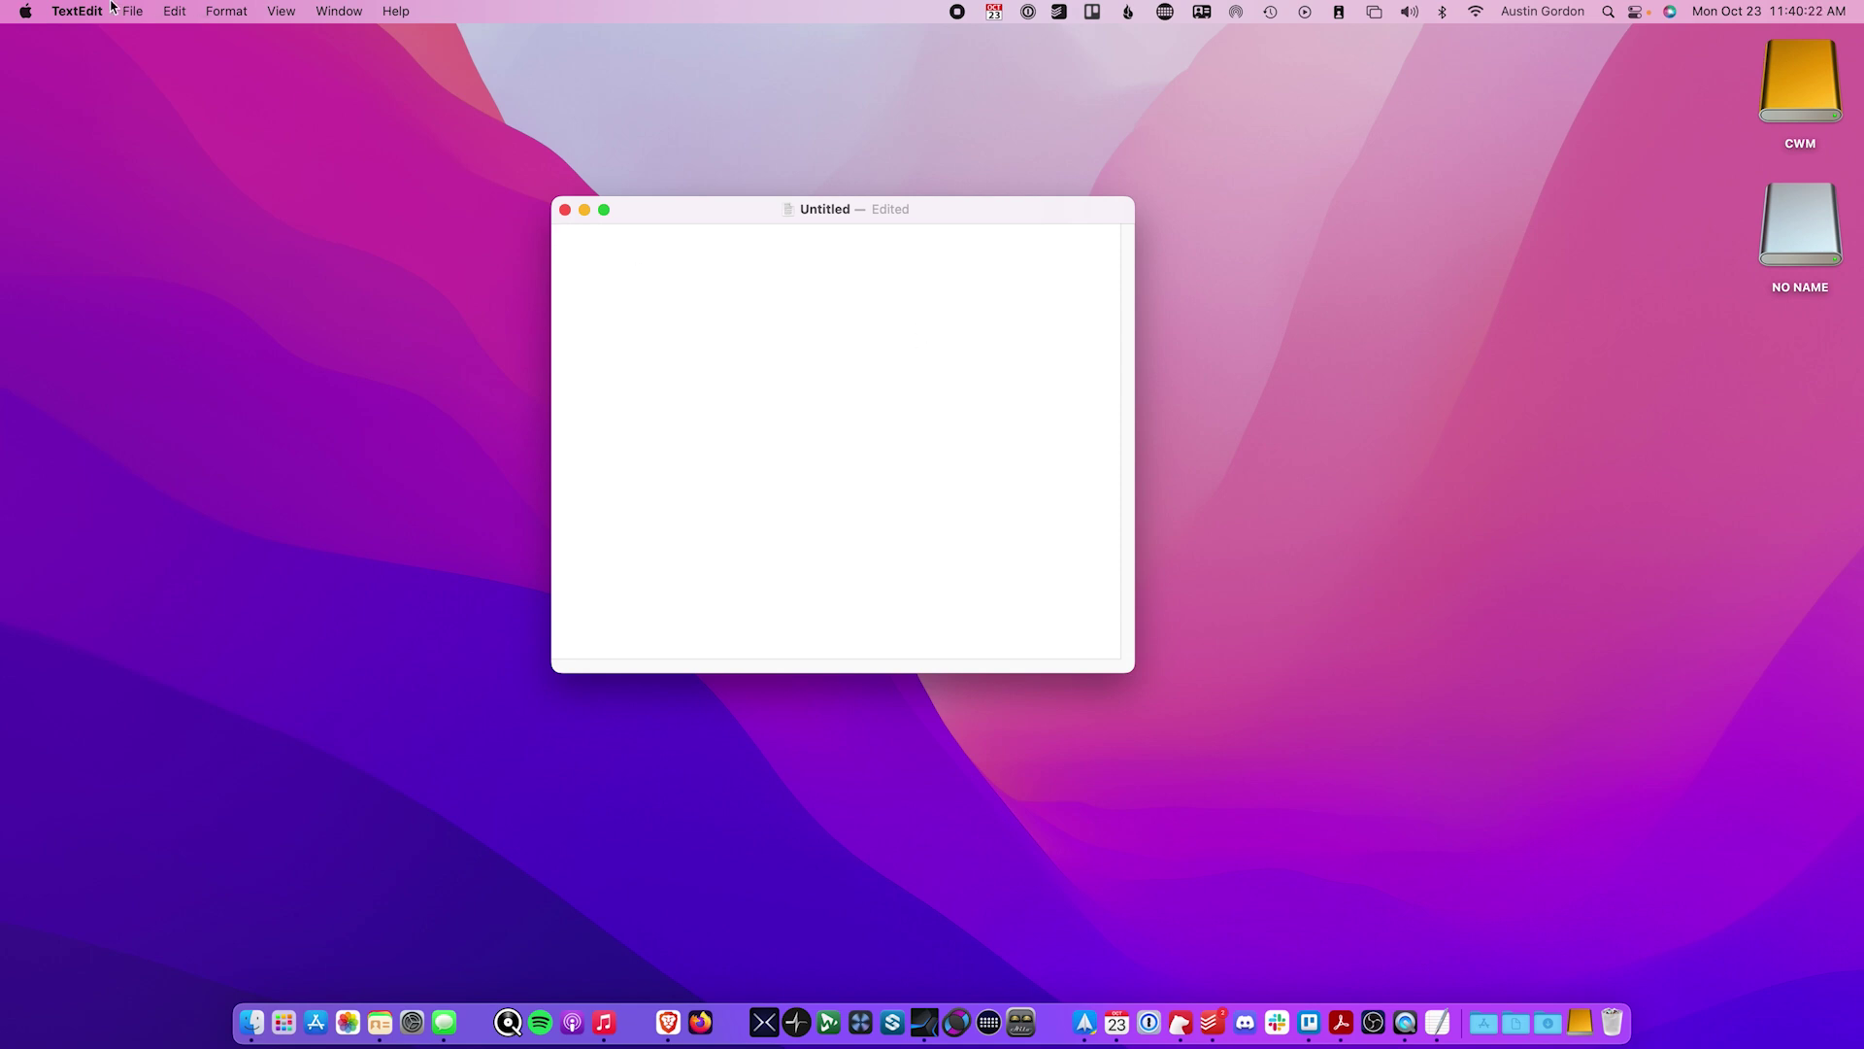
click(132, 10)
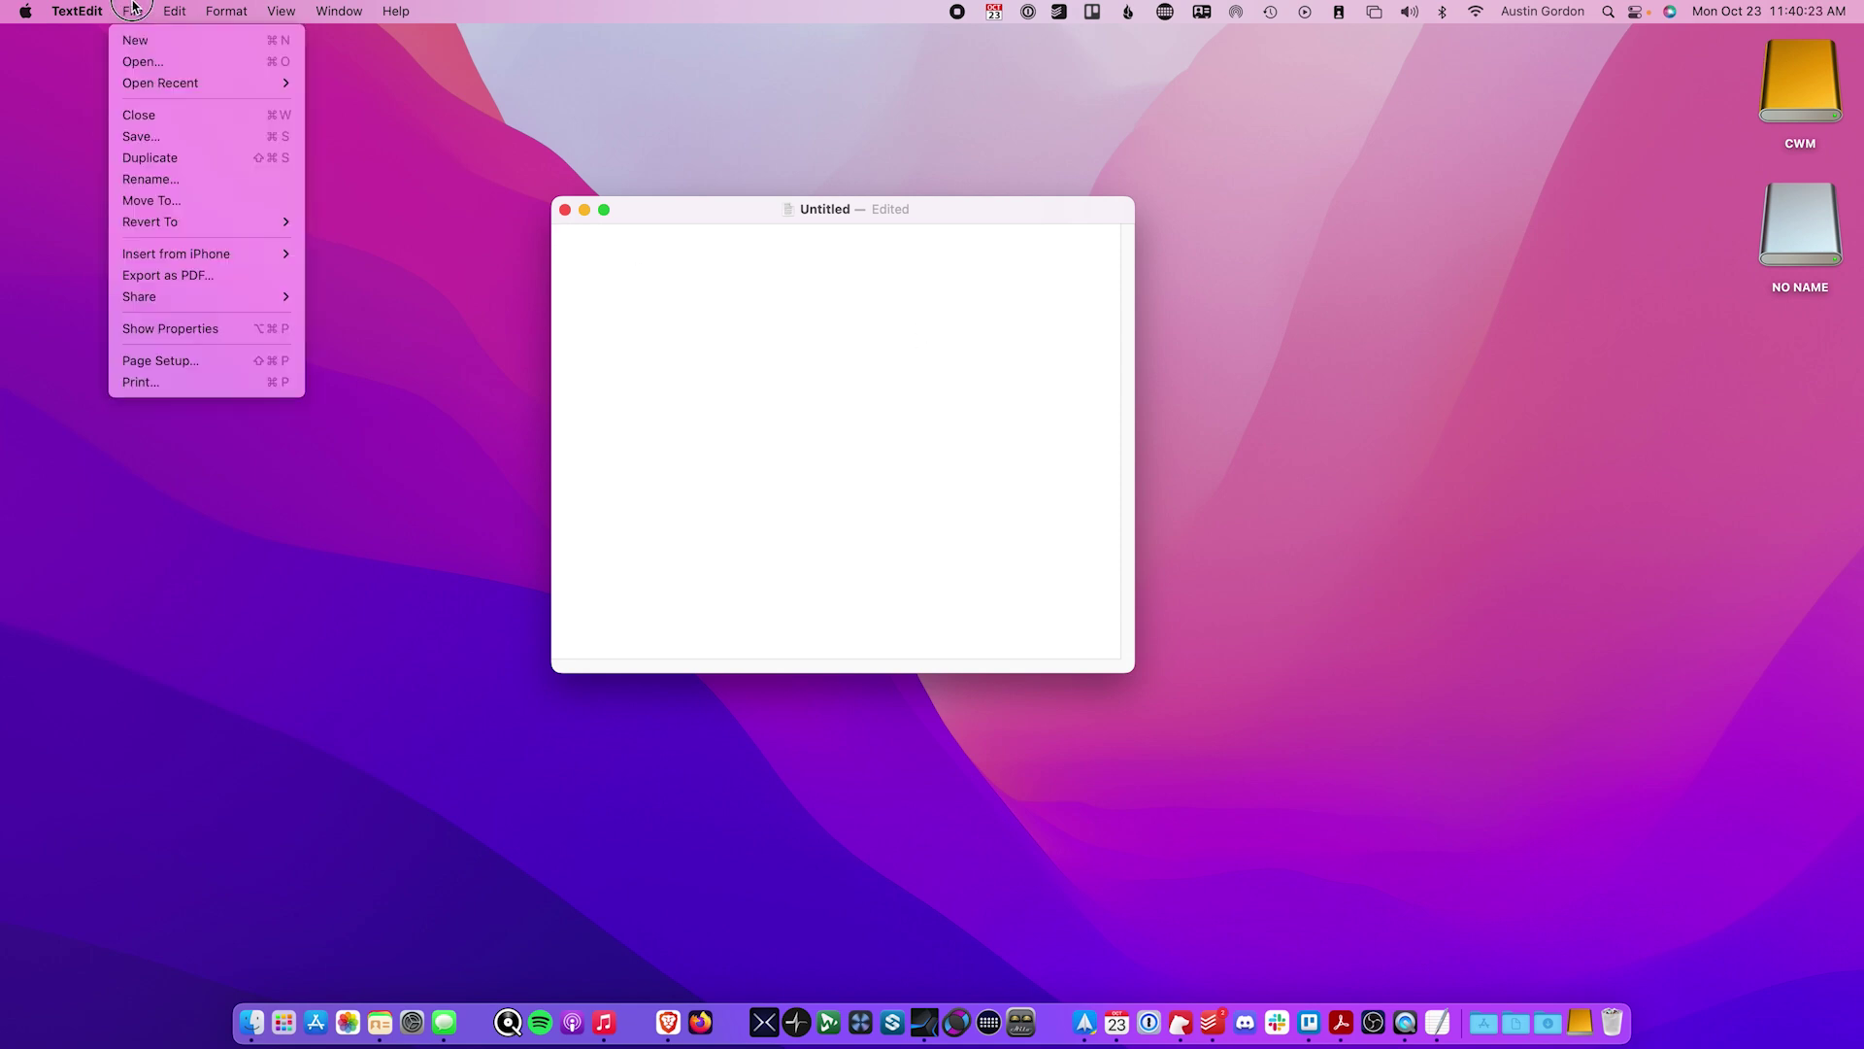
Step: Save the empty document as 'fullreset' on the NO NAME drive
click(153, 136)
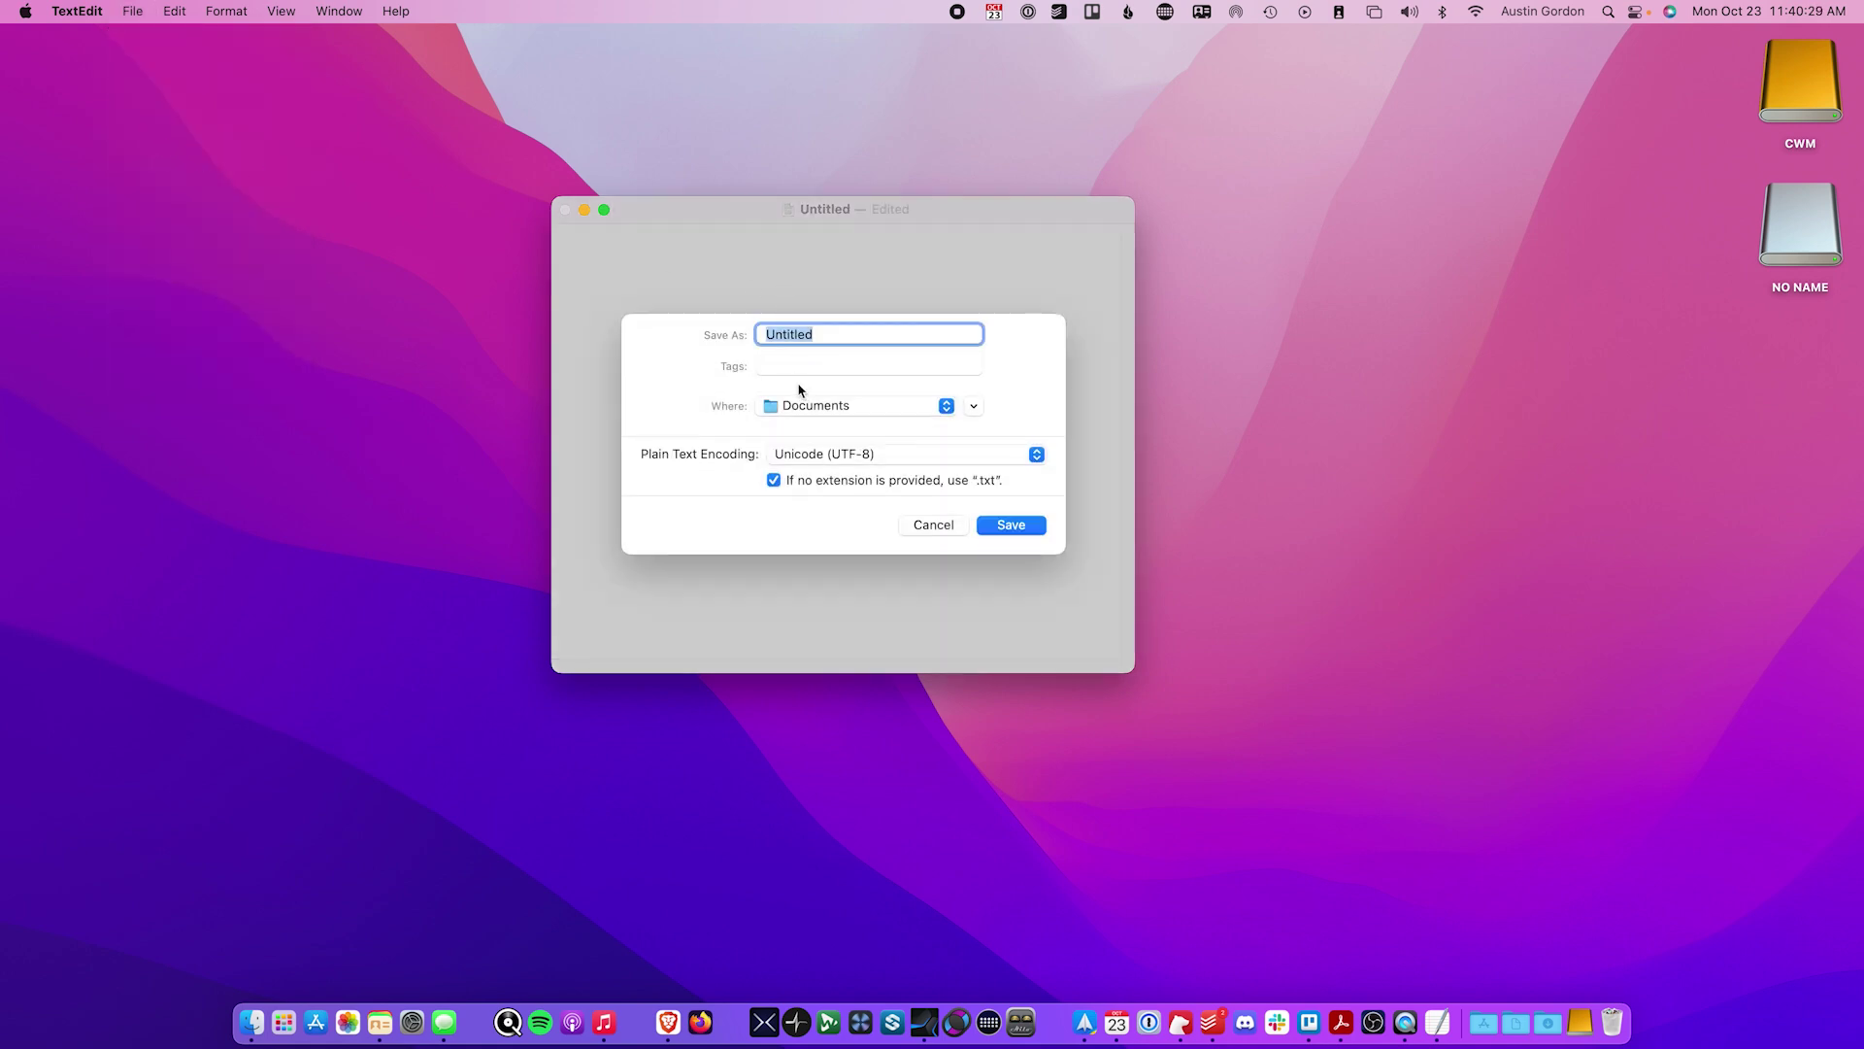
text(fullreset)
click(974, 406)
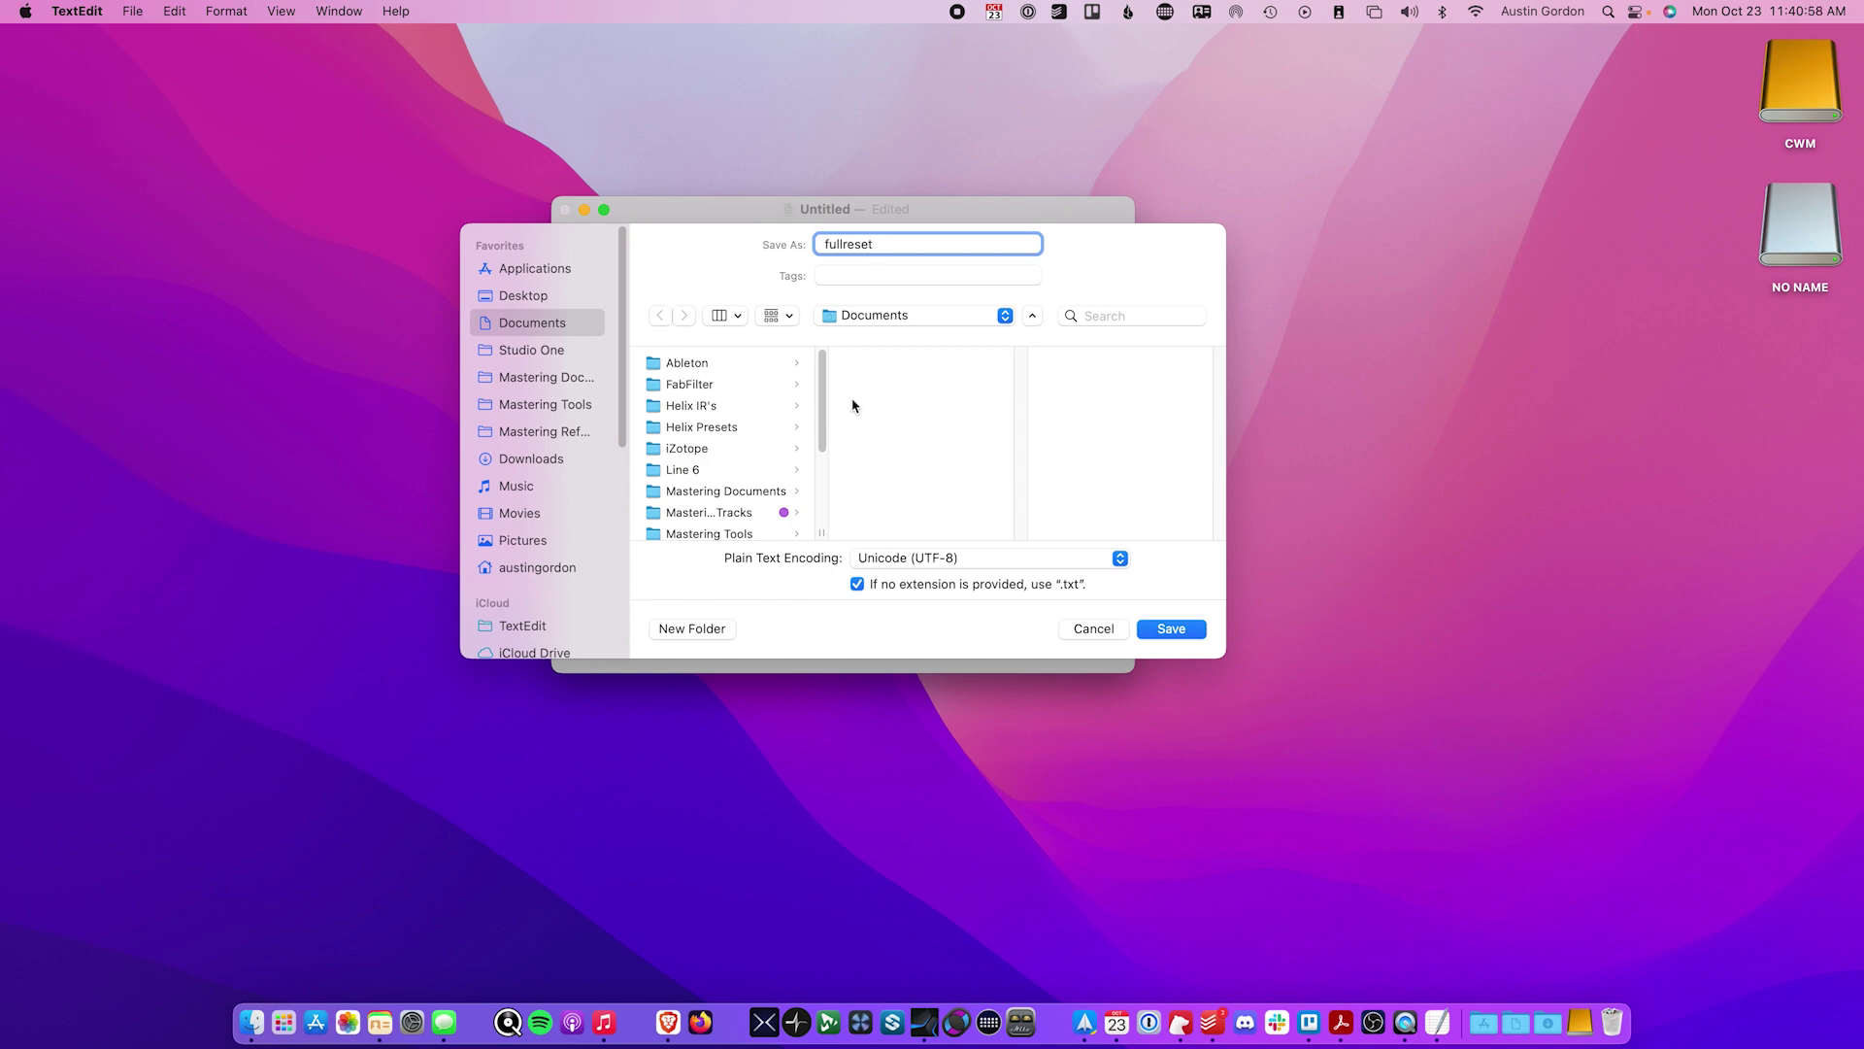
scroll(562, 462, down, 8)
click(543, 416)
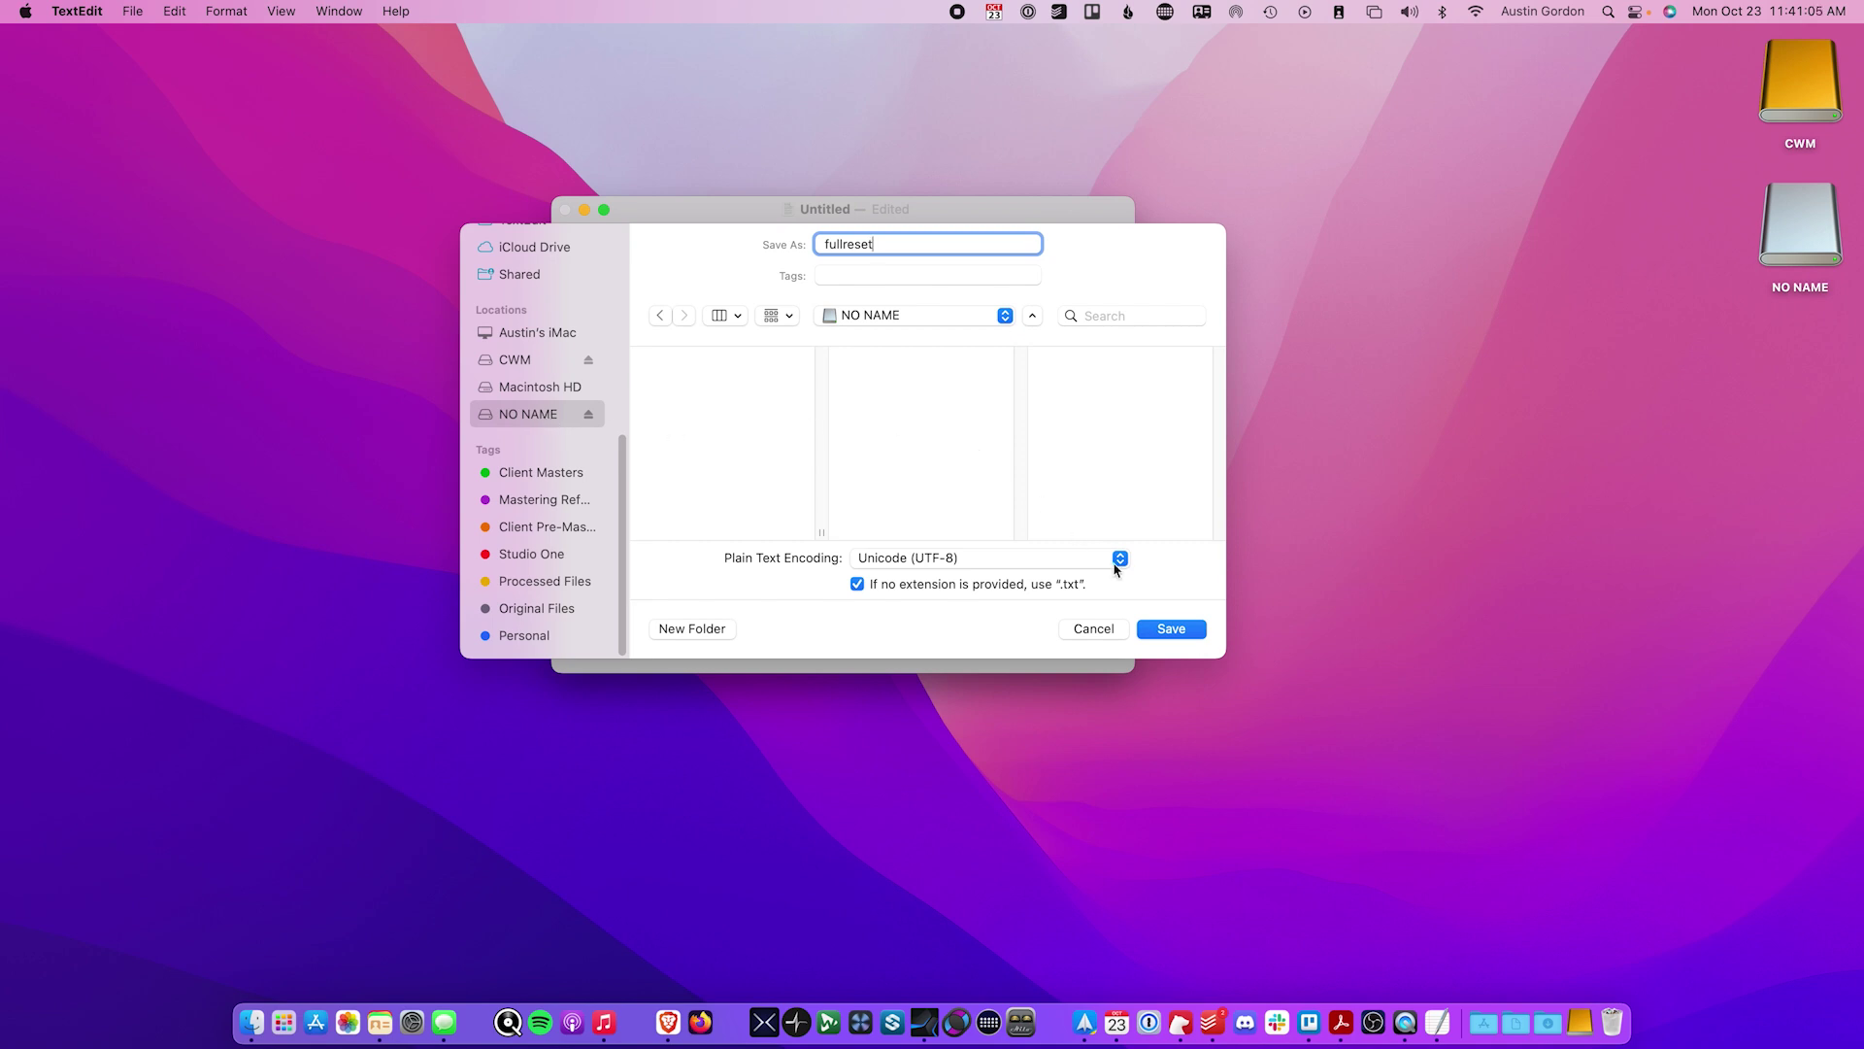
click(1178, 633)
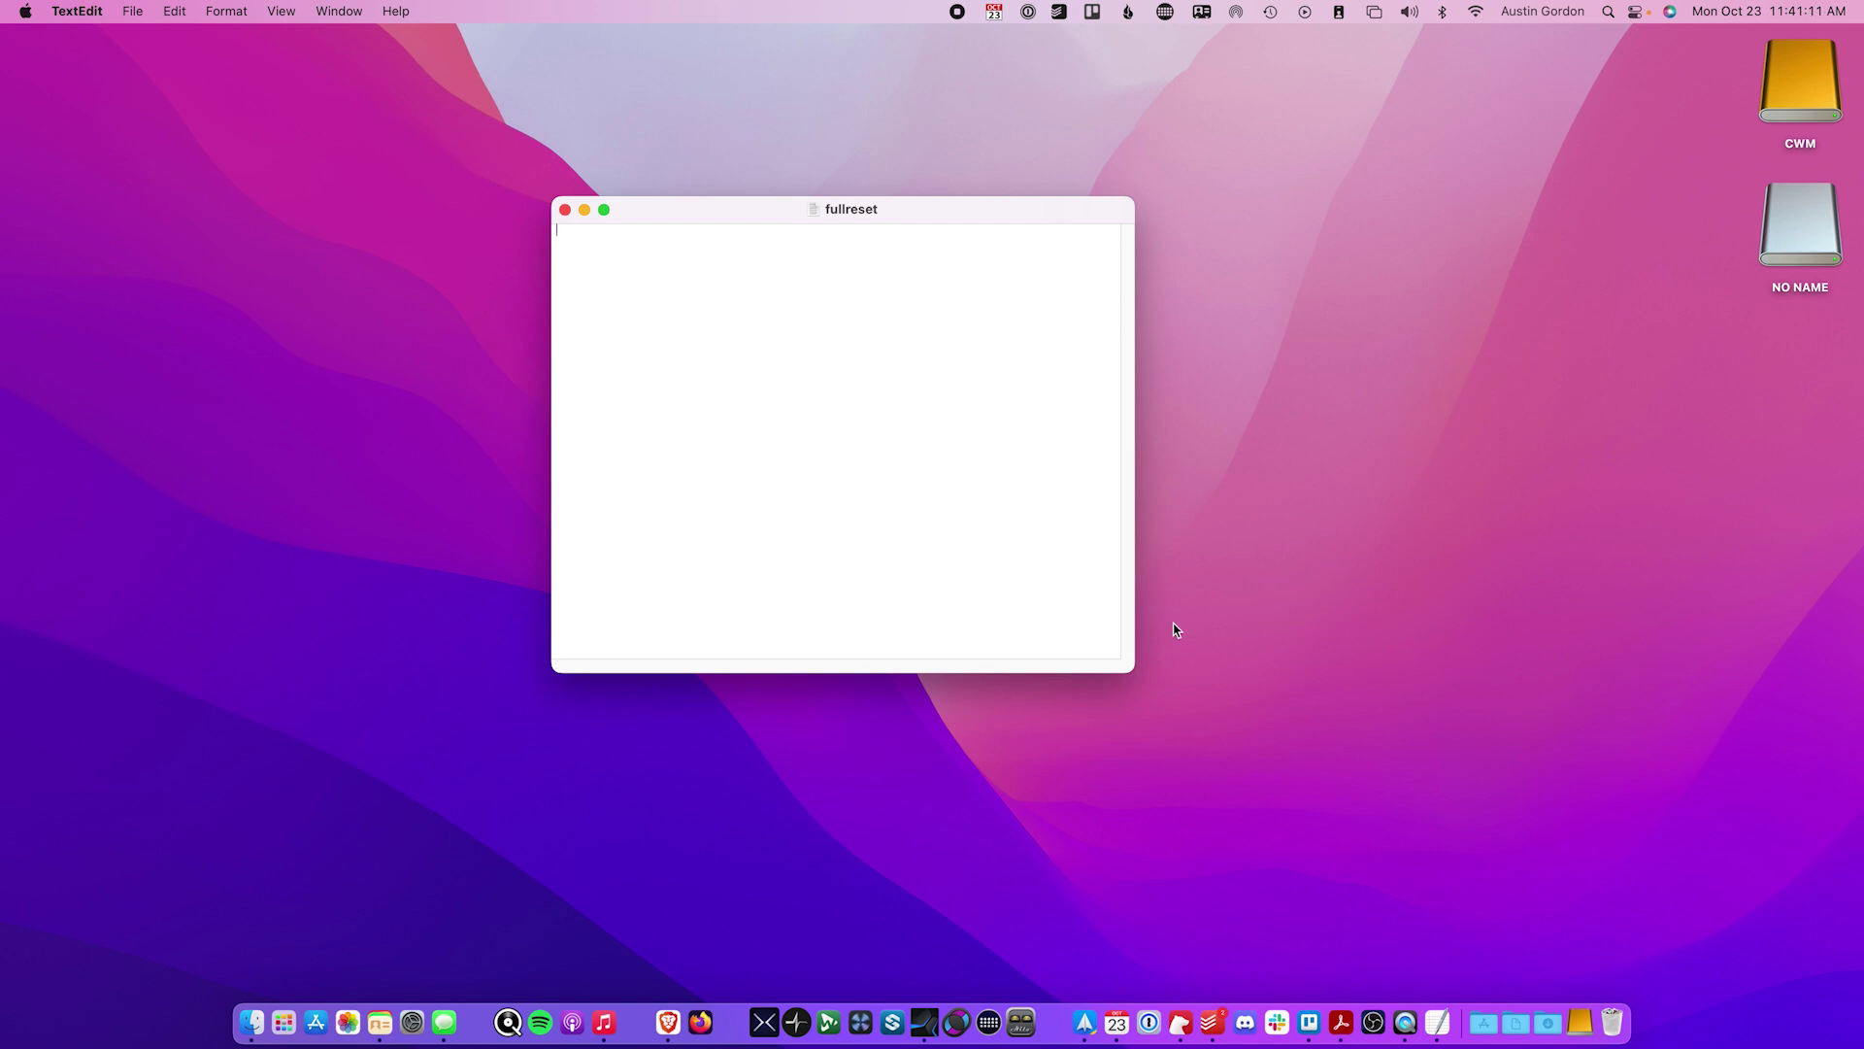
Step: Close fullreset, then download and open fullreset.zip from Harman Help Center
click(565, 208)
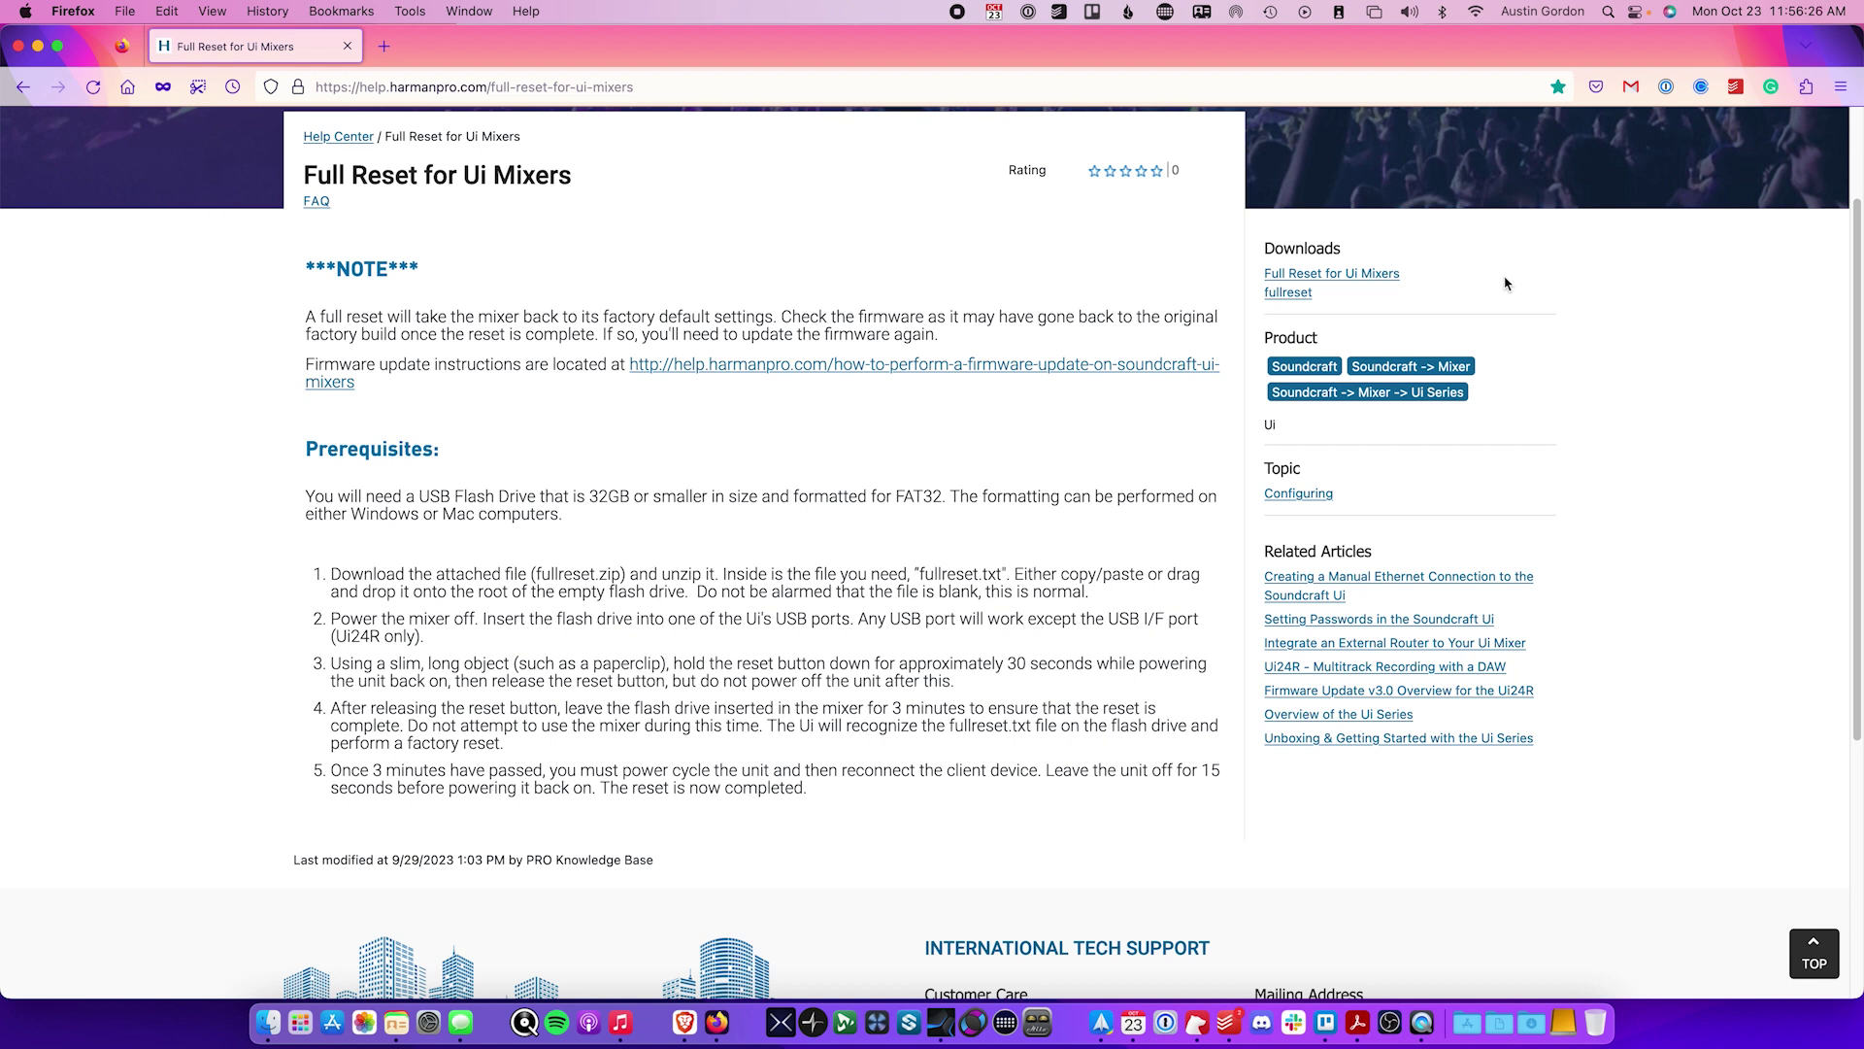
click(1291, 297)
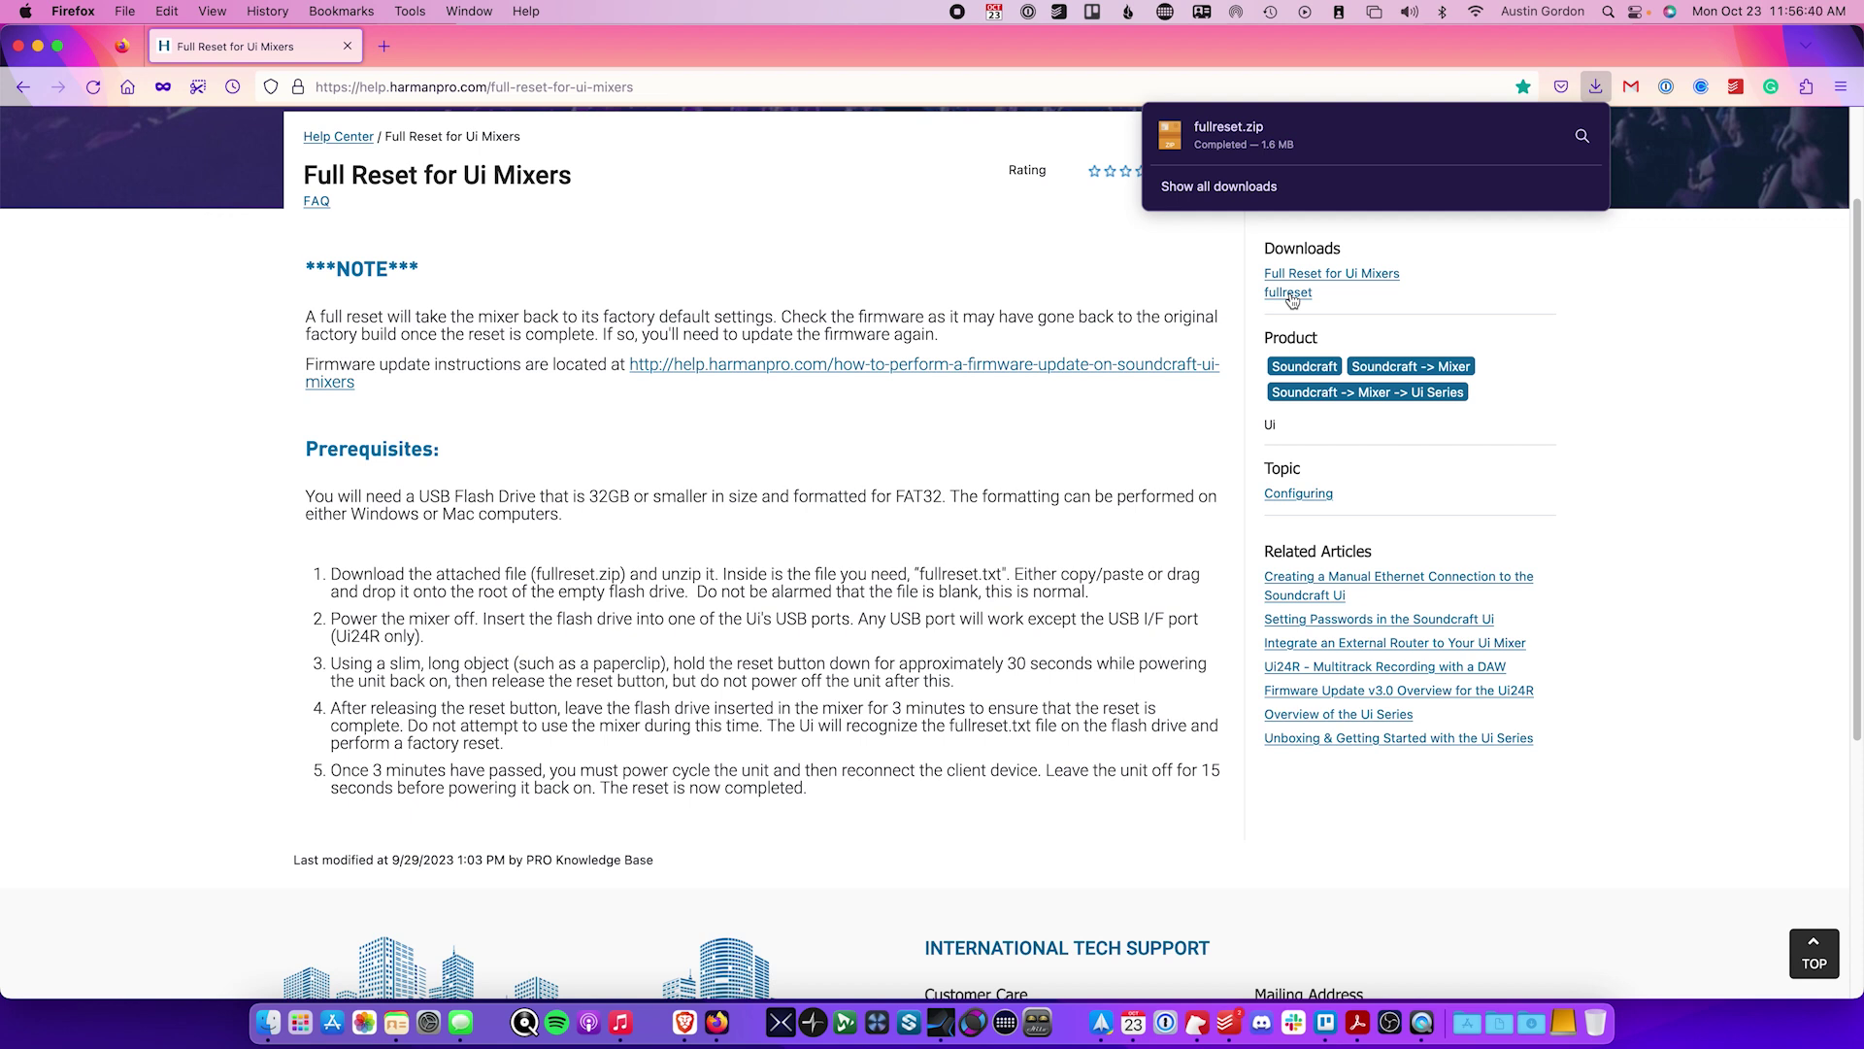
click(1364, 144)
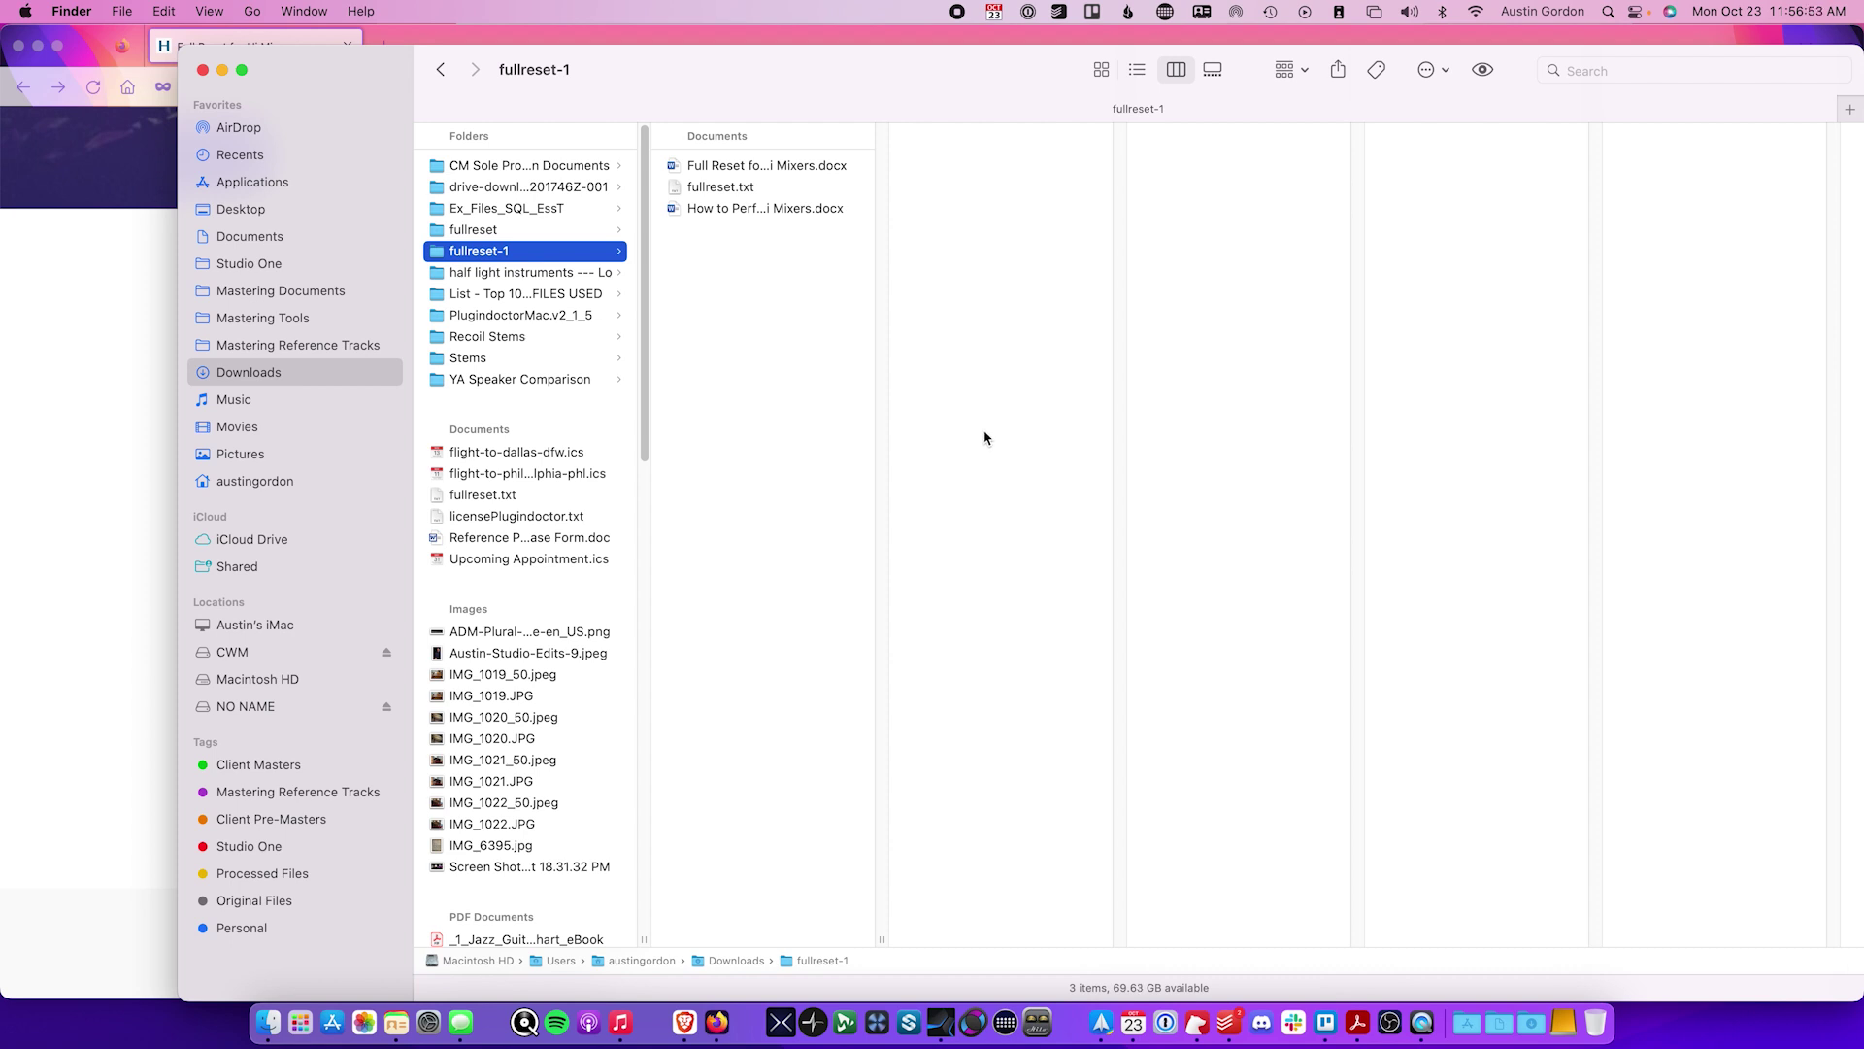
Step: Copy the extracted fullreset.txt from the fullreset-1 folder to the clipboard
click(721, 190)
right_click(722, 195)
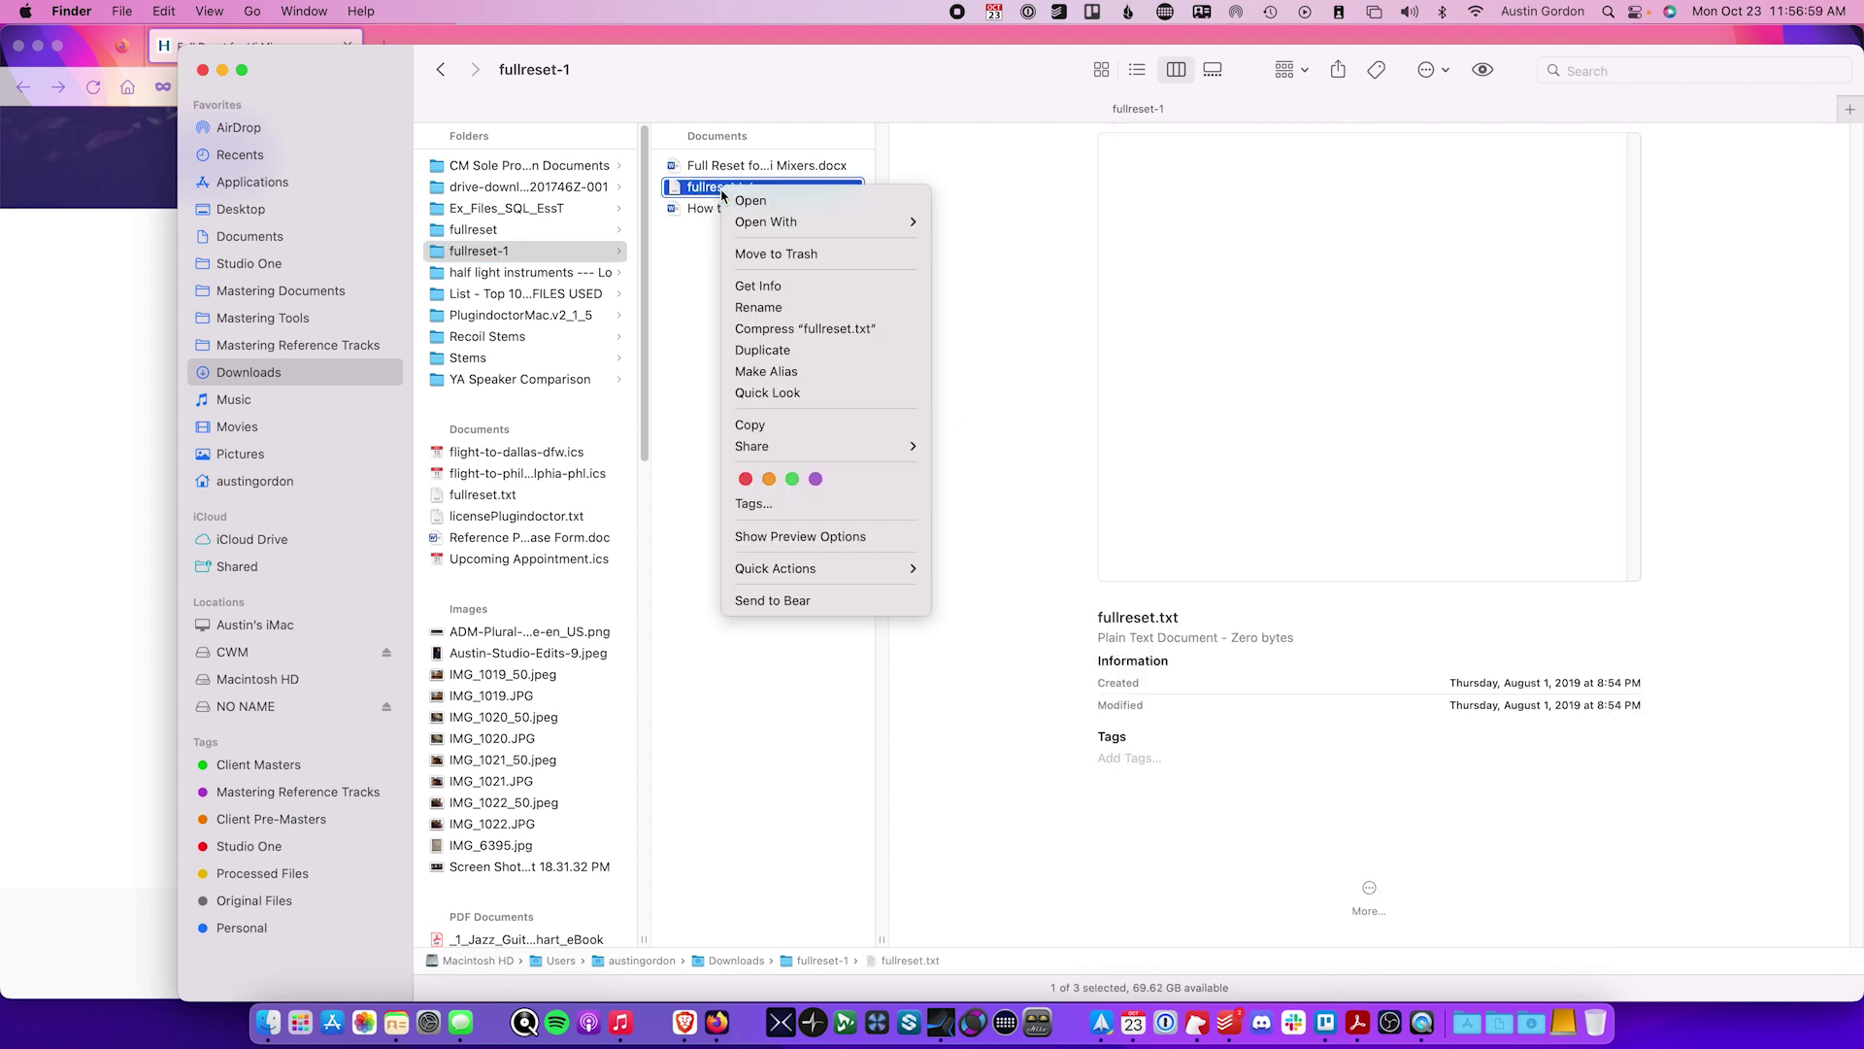
click(763, 428)
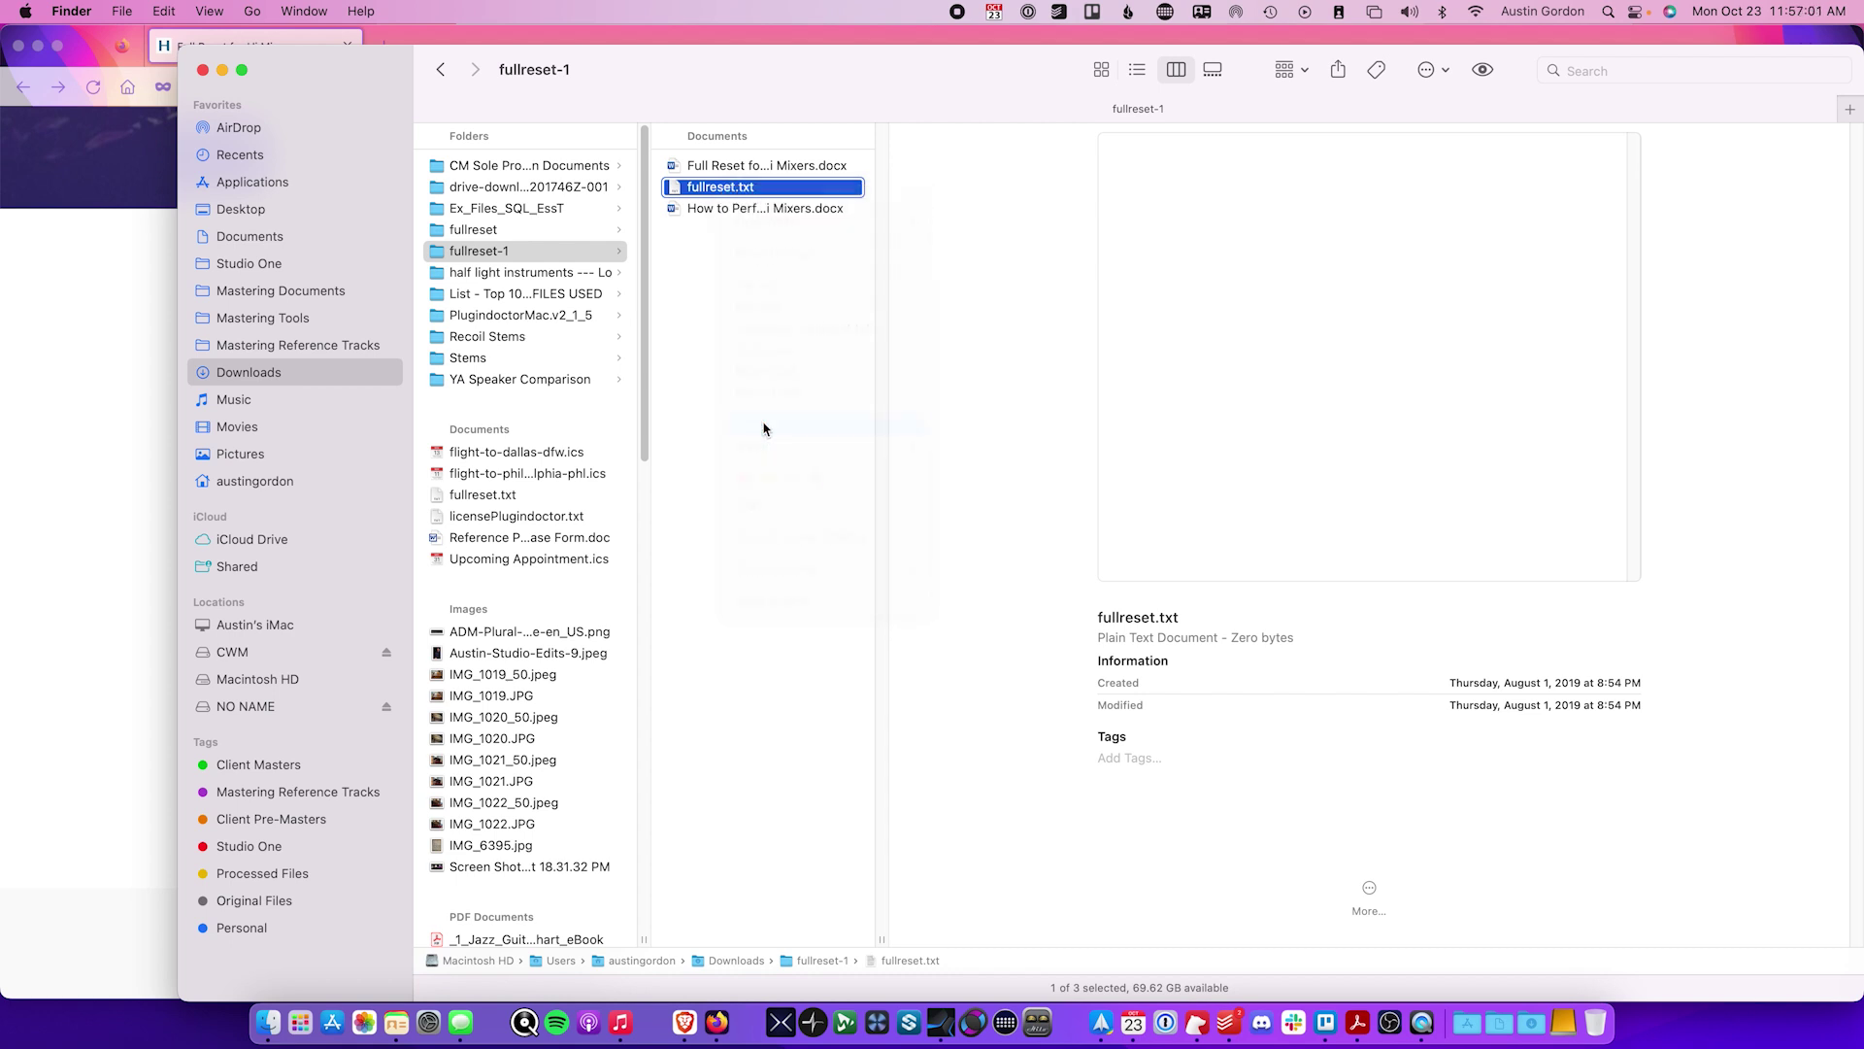